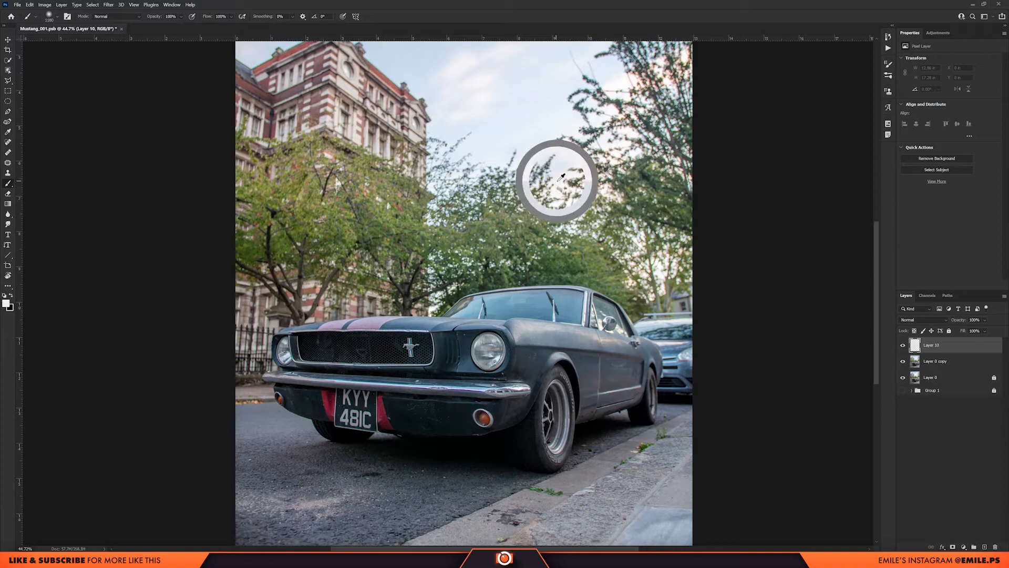
# Resize the soft round brush and lower its flow to about 9% for painting on Layer 10.
pyautogui.moveTo(562, 177)
pyautogui.mouseDown()
pyautogui.moveTo(565, 270)
pyautogui.moveTo(564, 175)
pyautogui.mouseUp()
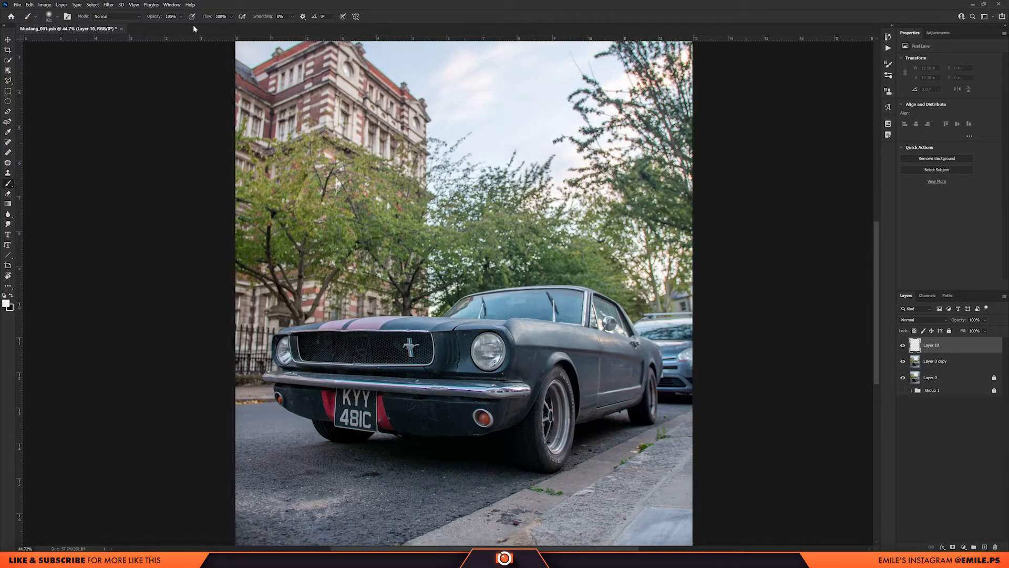
pyautogui.moveTo(205, 20); pyautogui.dragTo(152, 18)
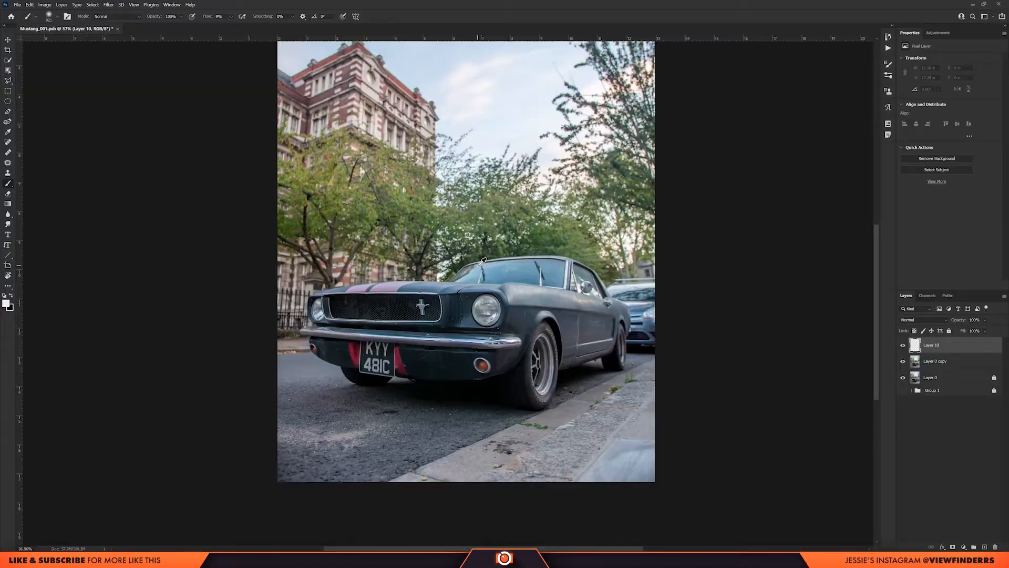
pyautogui.scroll(-1, 479, 265)
pyautogui.scroll(1, 478, 265)
pyautogui.moveTo(458, 324); pyautogui.dragTo(483, 324)
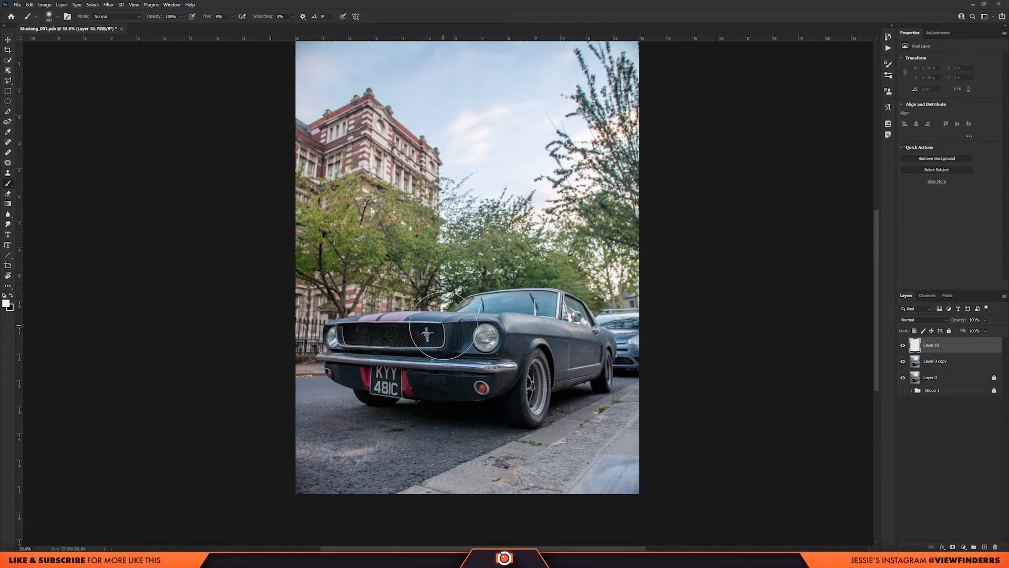
# Paint soft white fog across the car and background on Layer 10 and set the layer's blend mode to Screen.
pyautogui.moveTo(438, 337); pyautogui.dragTo(526, 325)
pyautogui.moveTo(418, 323)
pyautogui.mouseDown()
pyautogui.moveTo(583, 326)
pyautogui.moveTo(343, 321)
pyautogui.moveTo(649, 327)
pyautogui.moveTo(626, 337)
pyautogui.mouseUp()
pyautogui.press('[')
pyautogui.moveTo(437, 320); pyautogui.dragTo(393, 320)
pyautogui.moveTo(393, 320); pyautogui.dragTo(586, 320)
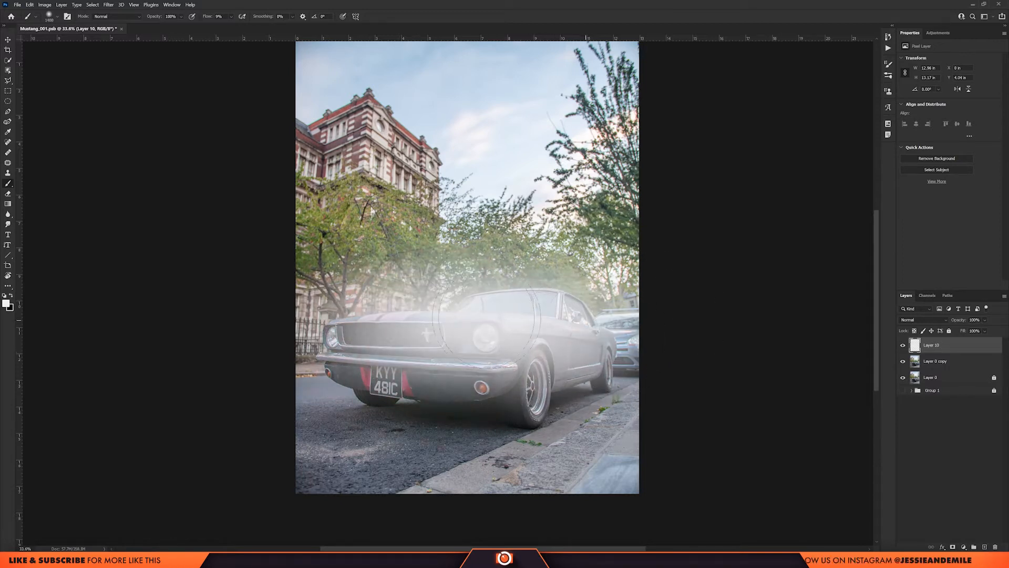
pyautogui.moveTo(487, 320); pyautogui.dragTo(579, 320)
pyautogui.click(919, 319)
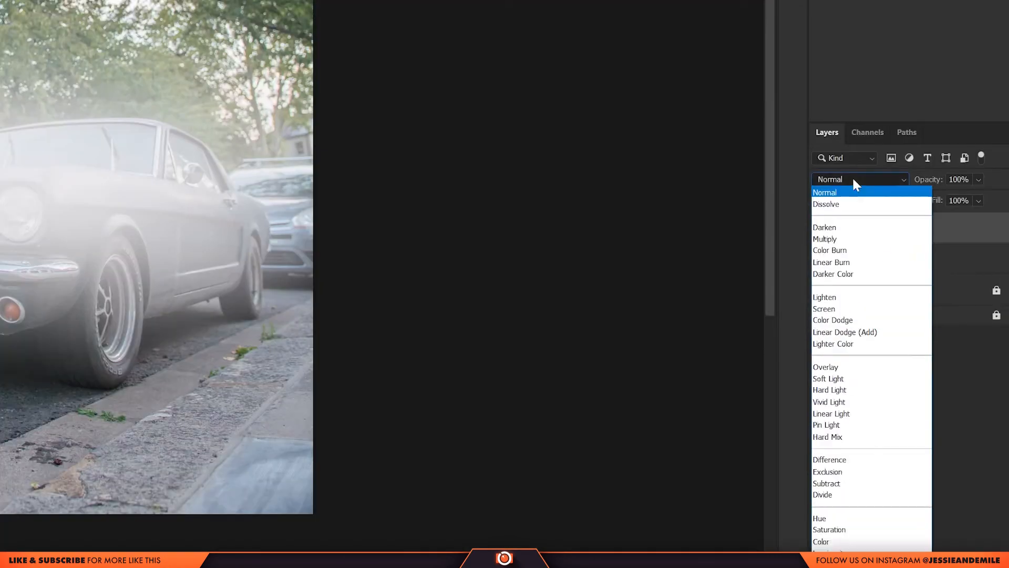
pyautogui.click(862, 309)
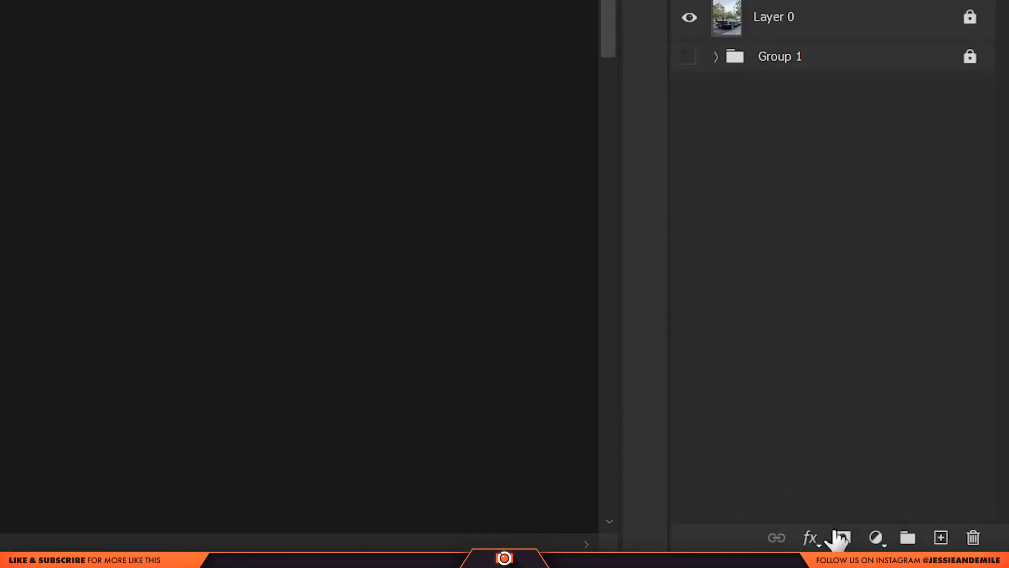
# Add a layer mask to the fog layer and set the brush flow to 100%.
pyautogui.click(842, 537)
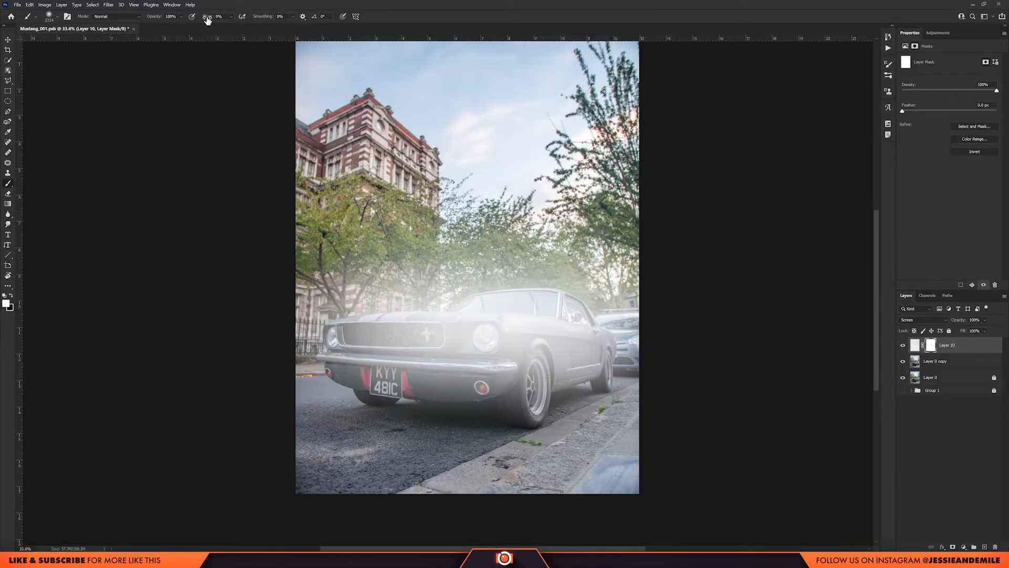
pyautogui.write('100')
pyautogui.press('Return')
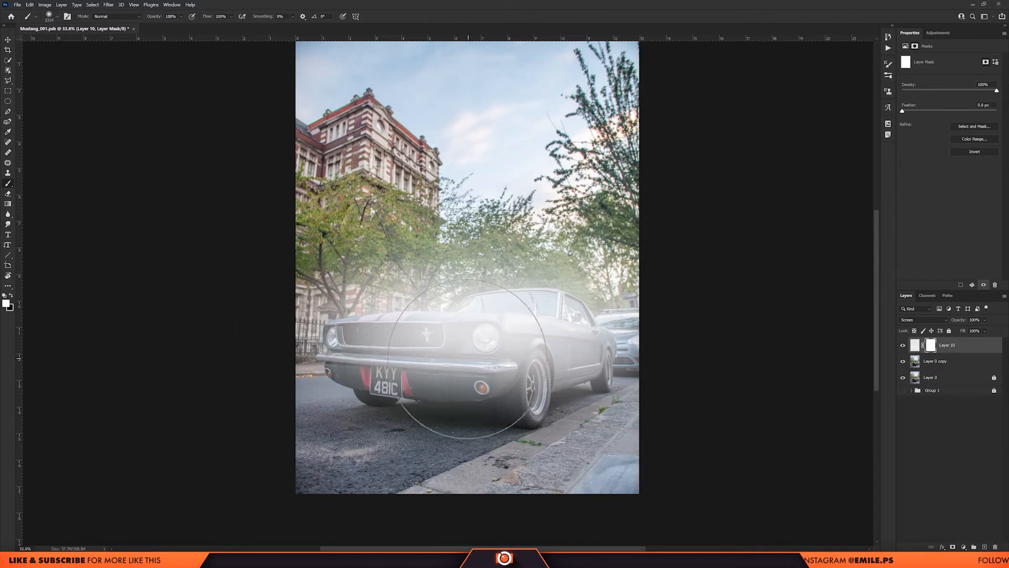
# Try to remove the fog from the car's body by painting black over it on Layer 10's mask.
pyautogui.press('x')
pyautogui.moveTo(466, 348)
pyautogui.mouseDown()
pyautogui.moveTo(366, 340)
pyautogui.moveTo(496, 352)
pyautogui.moveTo(571, 340)
pyautogui.mouseUp()
pyautogui.scroll(3, 366, 339)
pyautogui.moveTo(736, 345)
pyautogui.mouseDown()
pyautogui.moveTo(681, 333)
pyautogui.moveTo(686, 314)
pyautogui.moveTo(759, 368)
pyautogui.moveTo(712, 368)
pyautogui.mouseUp()
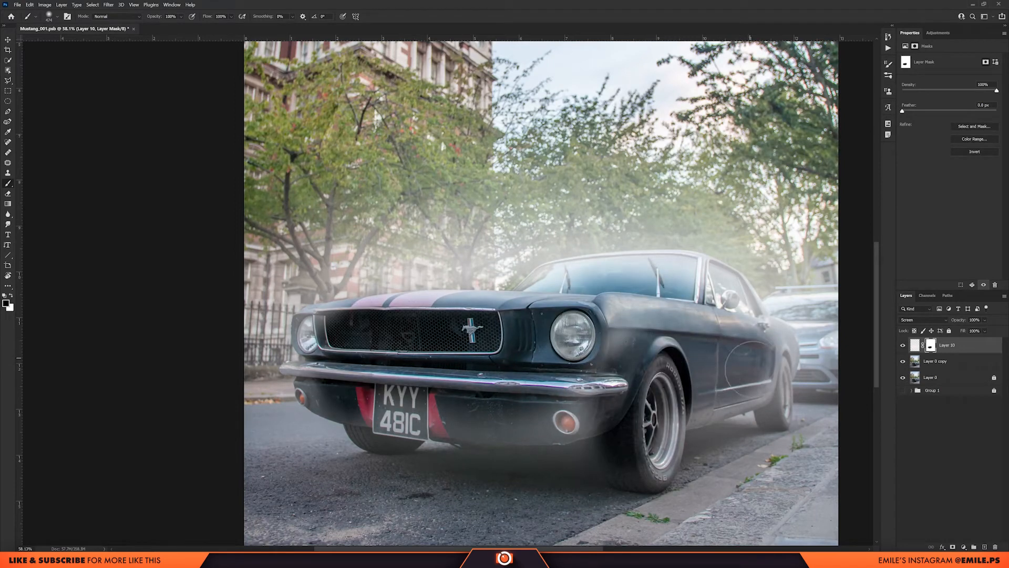
pyautogui.scroll(1, 518, 404)
pyautogui.moveTo(575, 419); pyautogui.dragTo(474, 435)
pyautogui.scroll(12, 274, 413)
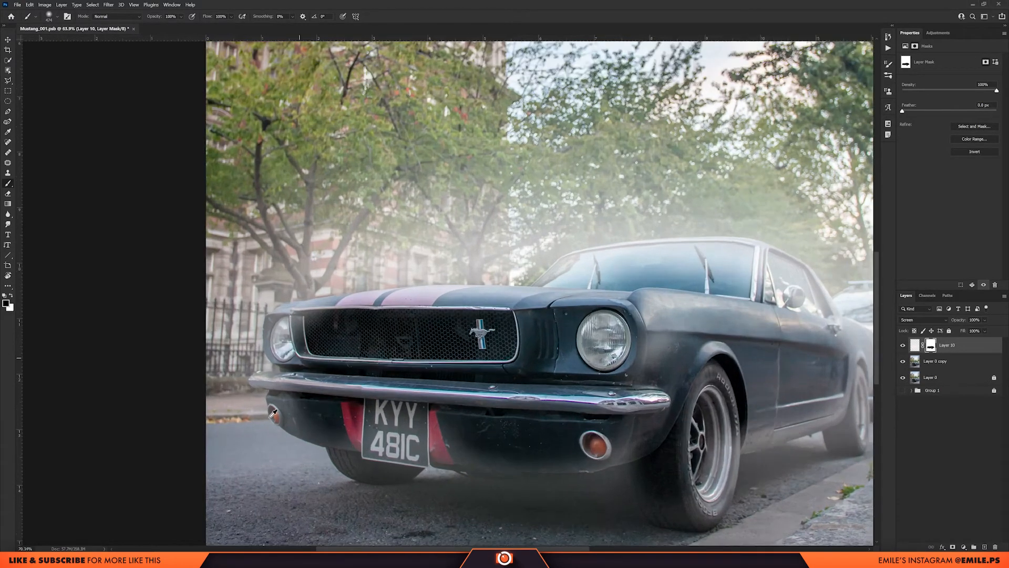
# Try to refine the fog mask around the front bumper and indicator light using a smaller brush.
pyautogui.keyDown('alt'); pyautogui.moveTo(310, 390); pyautogui.dragTo(288, 518); pyautogui.keyUp('alt')
pyautogui.keyDown('alt'); pyautogui.moveTo(337, 423); pyautogui.dragTo(235, 426); pyautogui.keyUp('alt')
pyautogui.moveTo(317, 395); pyautogui.dragTo(340, 405)
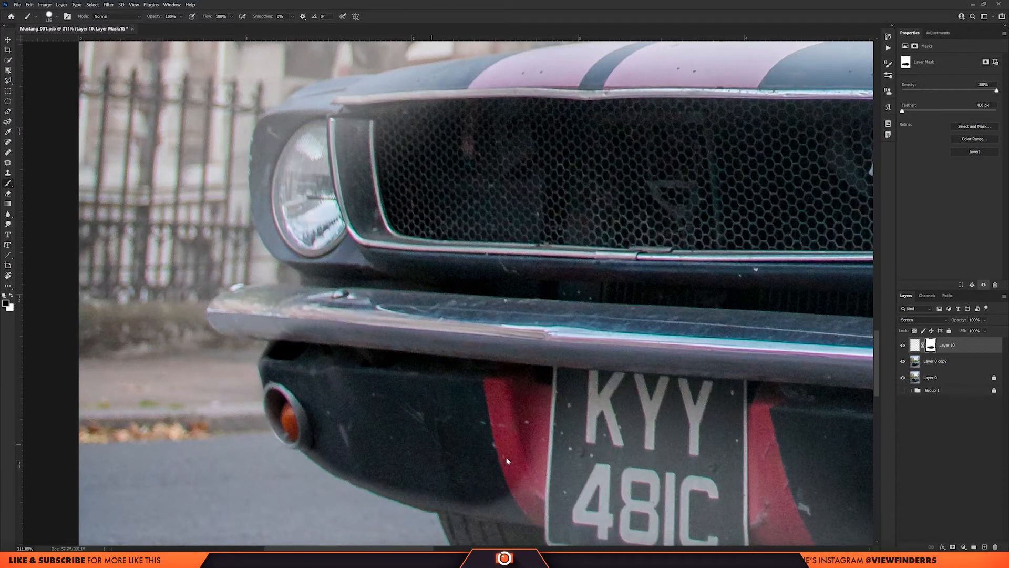
pyautogui.scroll(-5, 624, 383)
pyautogui.scroll(-3, 574, 371)
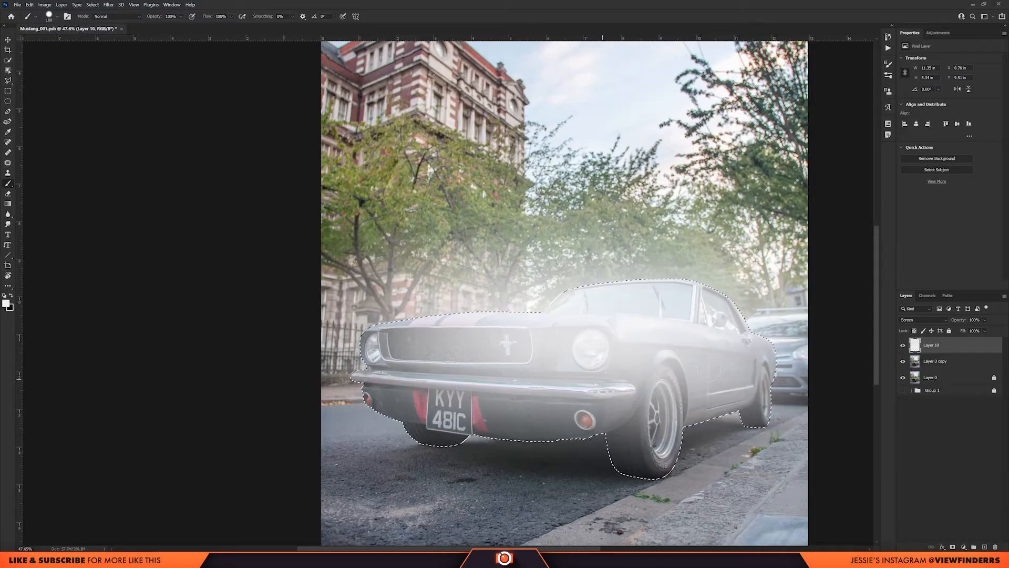
# Mask Layer 0 copy with the active car selection, check the cutout on its own, and move it above Layer 10.
pyautogui.click(942, 363)
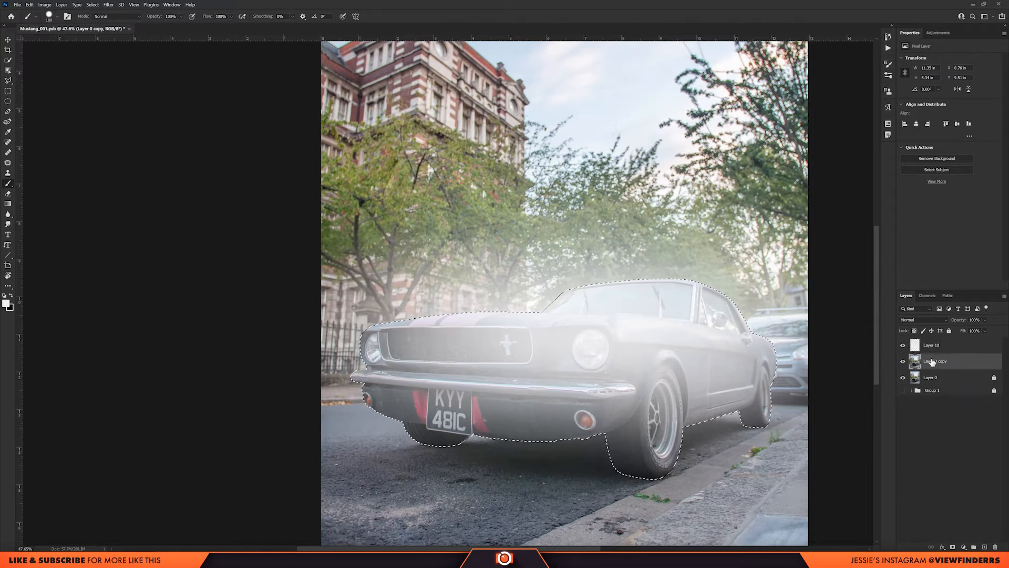
pyautogui.click(953, 547)
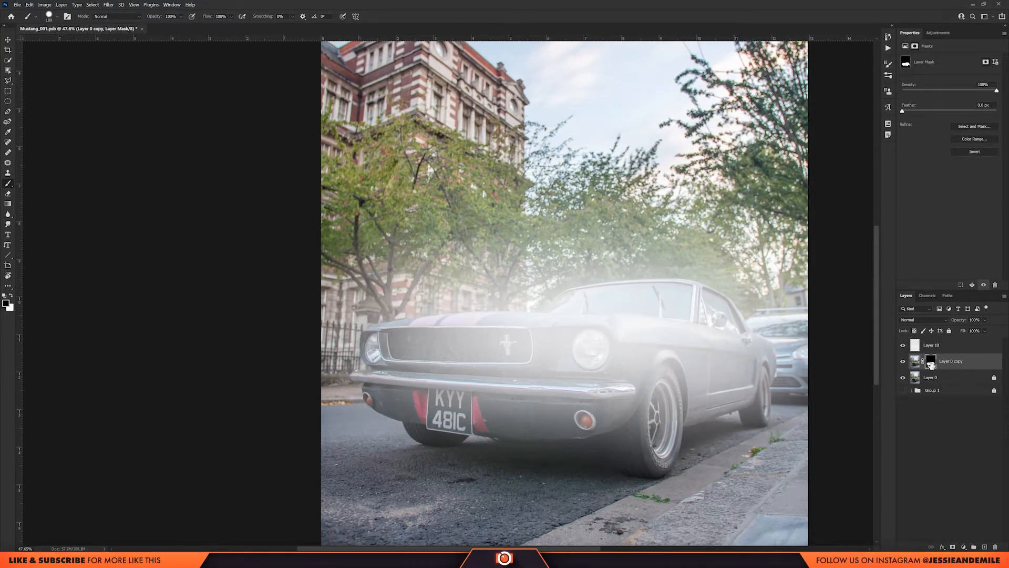
pyautogui.click(903, 377)
pyautogui.click(904, 345)
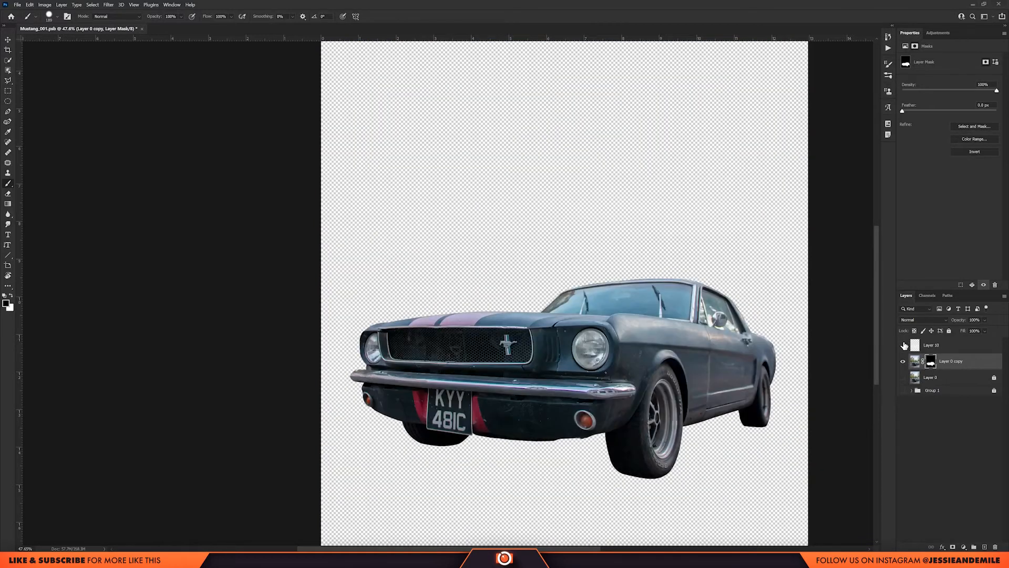
pyautogui.moveTo(955, 363); pyautogui.dragTo(954, 337)
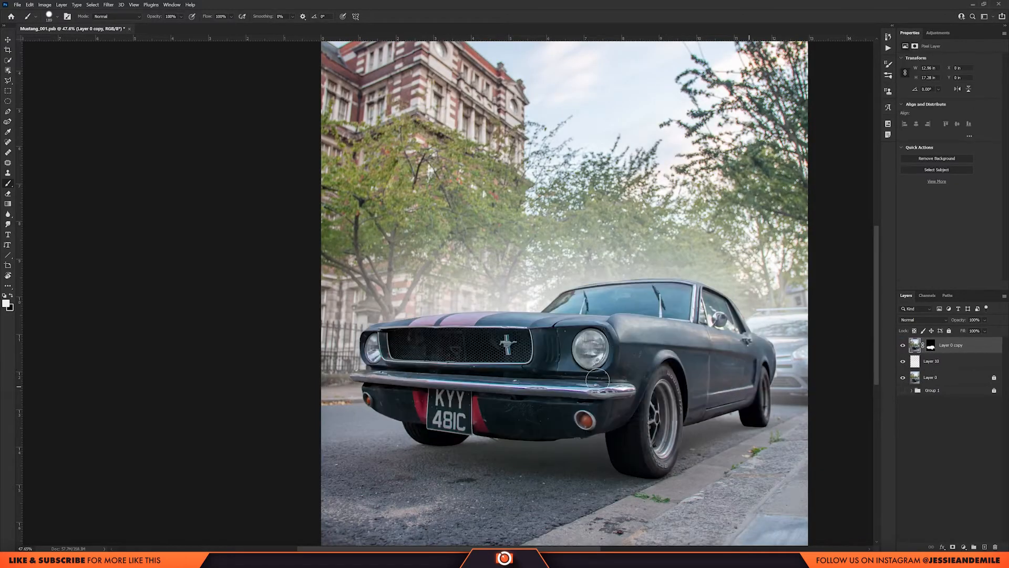
# Lower the fog layer's opacity to 74% and add a layer mask to it.
pyautogui.scroll(-3, 560, 364)
pyautogui.scroll(-3, 580, 363)
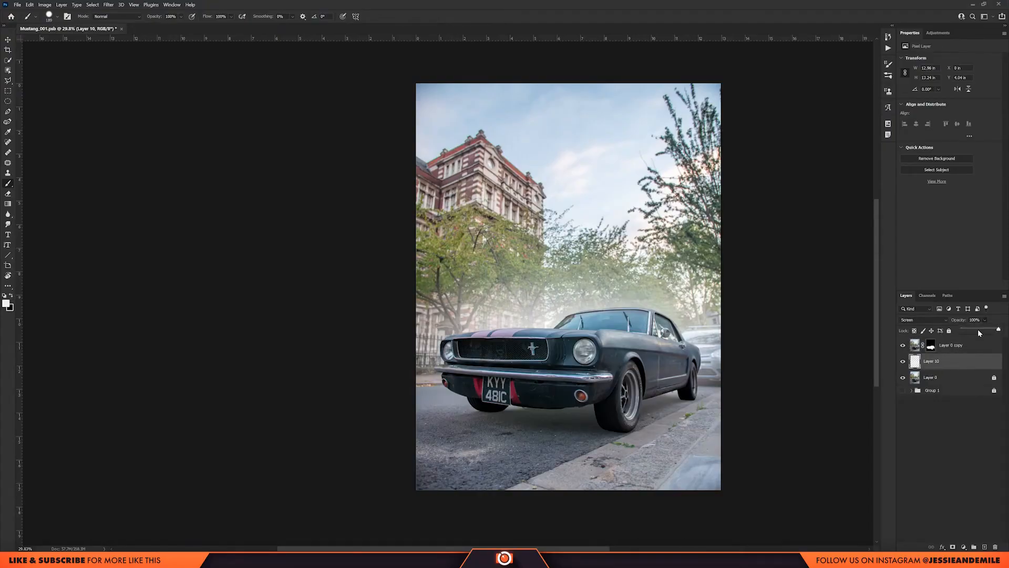
pyautogui.moveTo(978, 329); pyautogui.dragTo(991, 331)
pyautogui.click(952, 546)
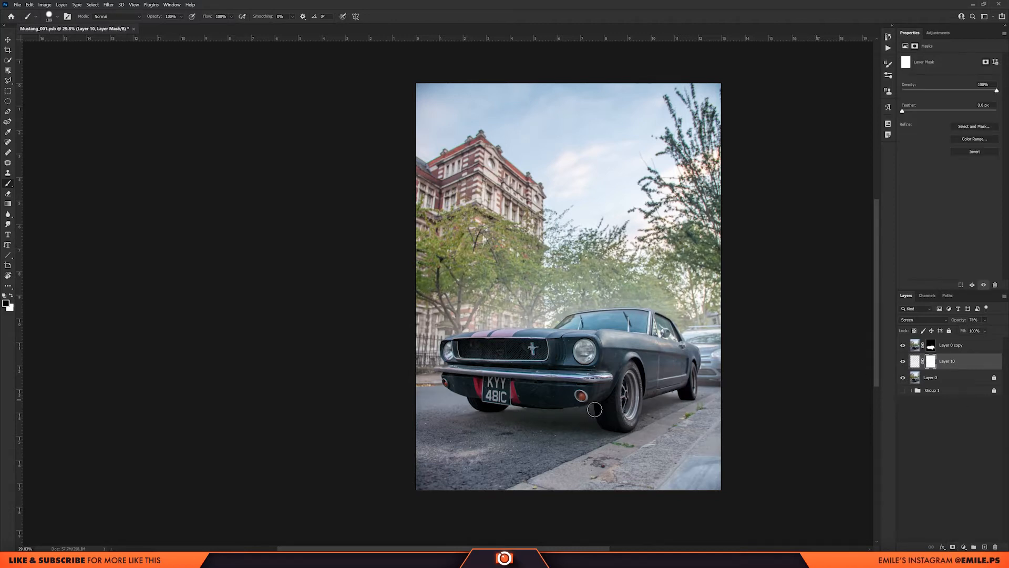
# Paint black on Layer 10's mask to clear the fog from the road beneath the car, and compare with the fog hidden.
pyautogui.moveTo(553, 411)
pyautogui.mouseDown()
pyautogui.moveTo(608, 409)
pyautogui.moveTo(572, 368)
pyautogui.mouseUp()
pyautogui.moveTo(492, 404)
pyautogui.mouseDown()
pyautogui.moveTo(625, 404)
pyautogui.moveTo(513, 415)
pyautogui.moveTo(671, 410)
pyautogui.mouseUp()
pyautogui.scroll(-3, 568, 418)
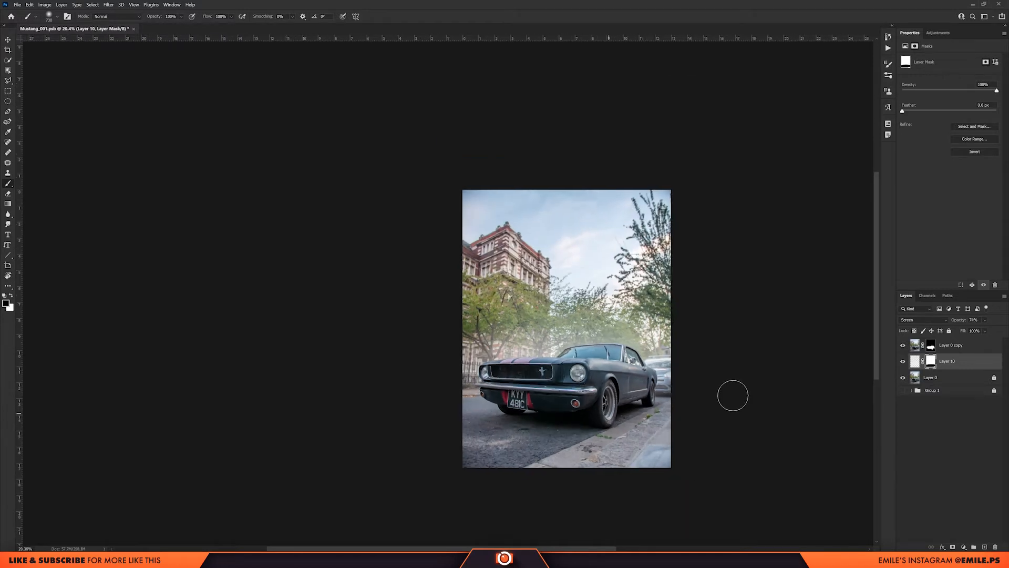
pyautogui.scroll(3, 577, 403)
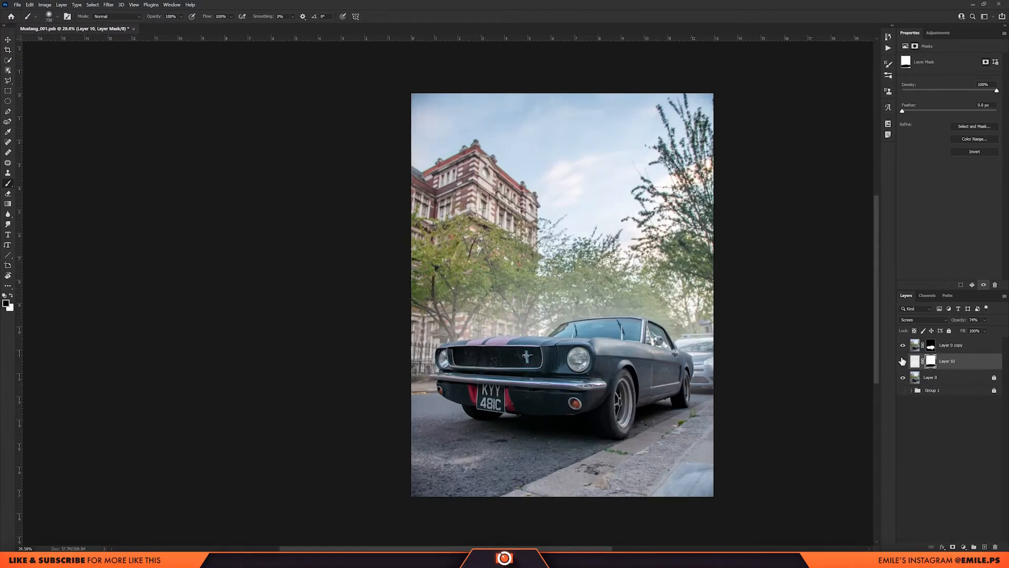
pyautogui.click(903, 361)
pyautogui.click(902, 361)
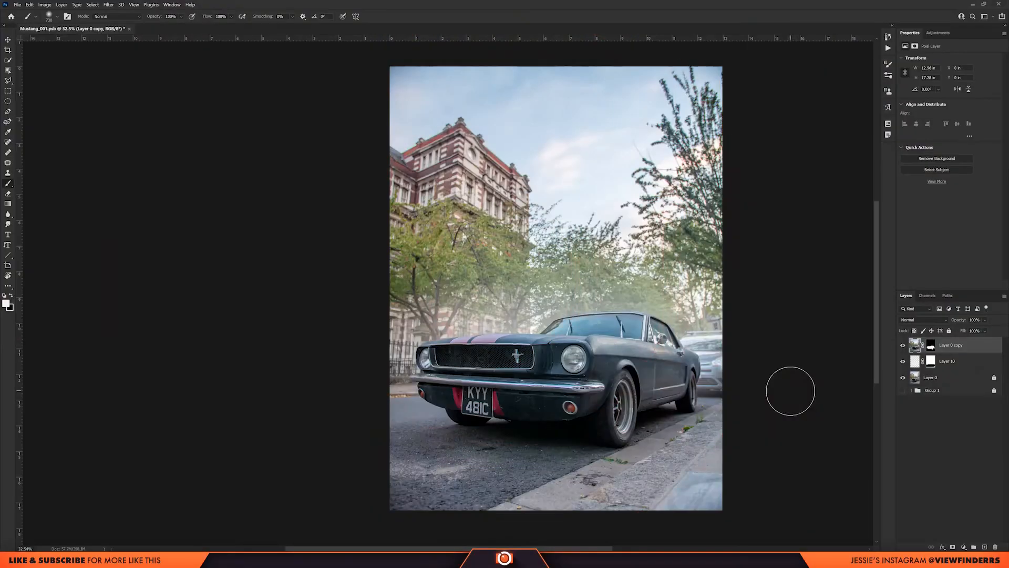
# Add a Solid Color fill layer in a pale warm orange above Layer 0 copy.
pyautogui.moveTo(619, 314); pyautogui.dragTo(661, 315)
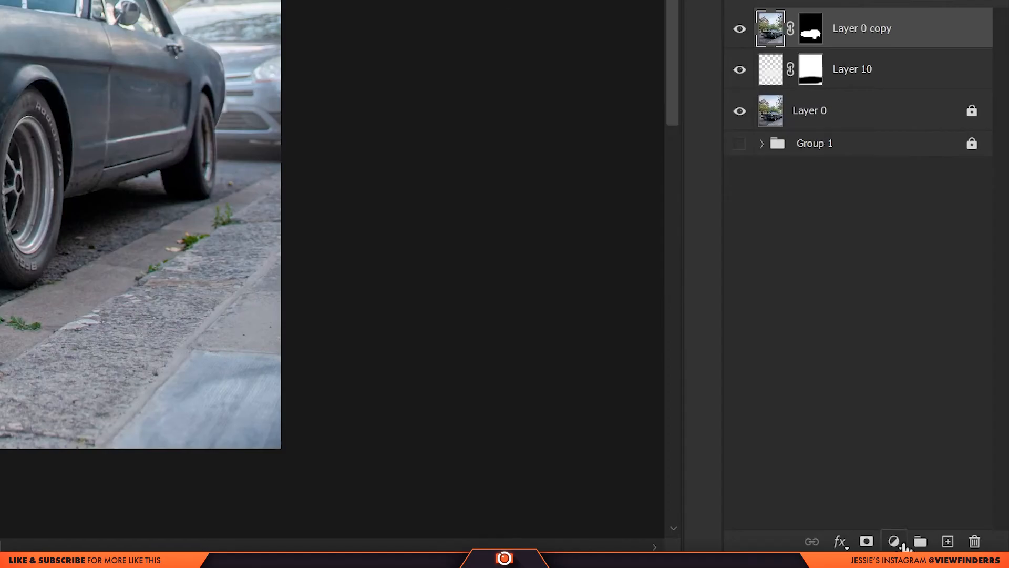
pyautogui.click(964, 547)
pyautogui.click(910, 193)
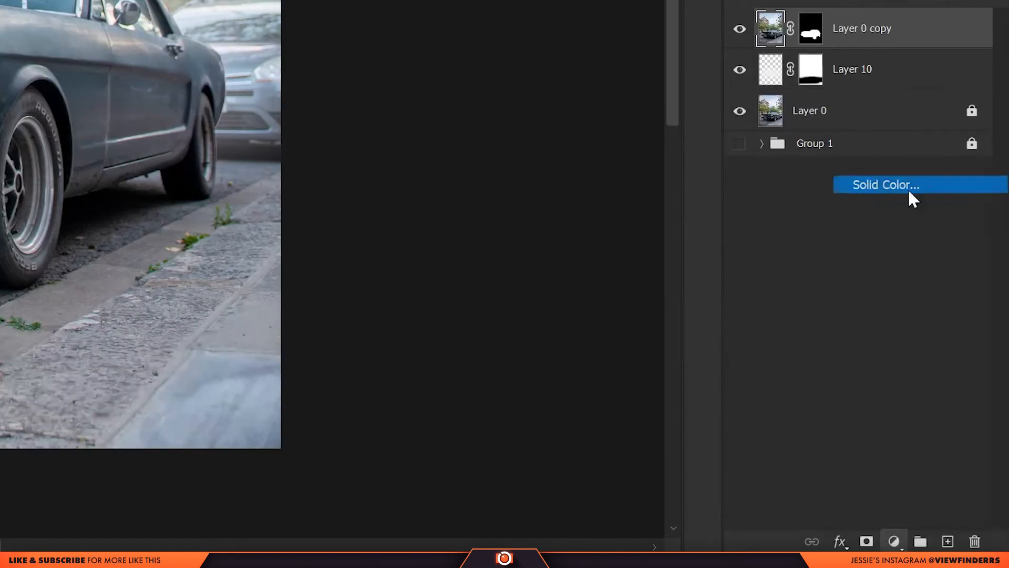
pyautogui.moveTo(131, 193); pyautogui.dragTo(131, 204)
pyautogui.moveTo(92, 152); pyautogui.dragTo(54, 108)
pyautogui.click(131, 201)
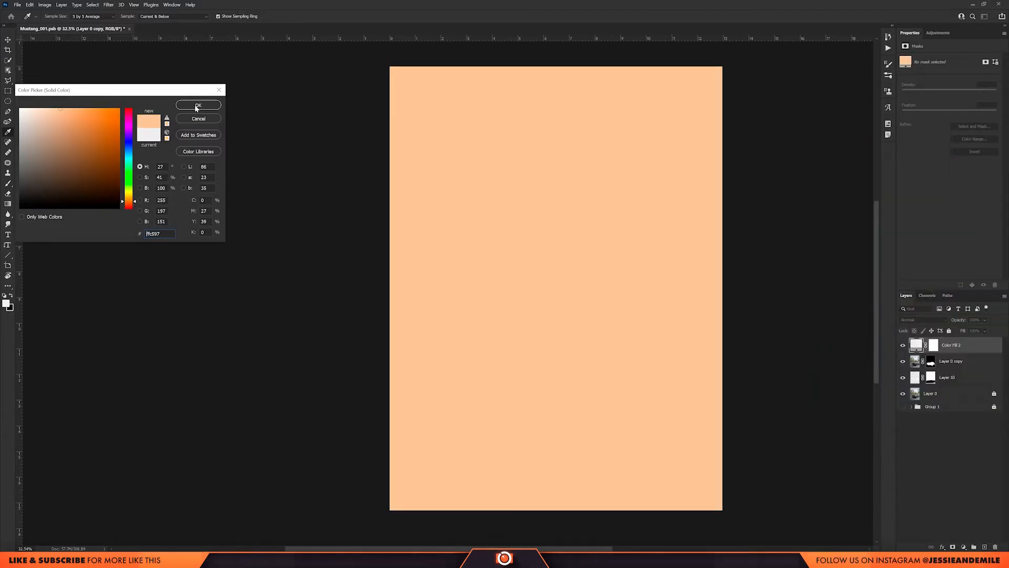
pyautogui.click(196, 107)
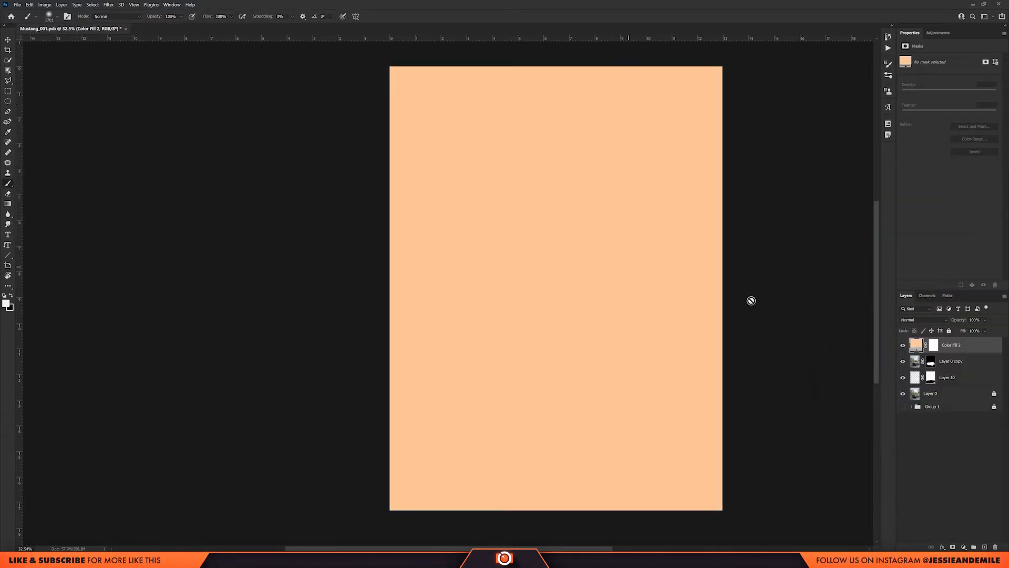
# Invert the color fill layer's mask to black and make white the foreground color.
pyautogui.click(935, 345)
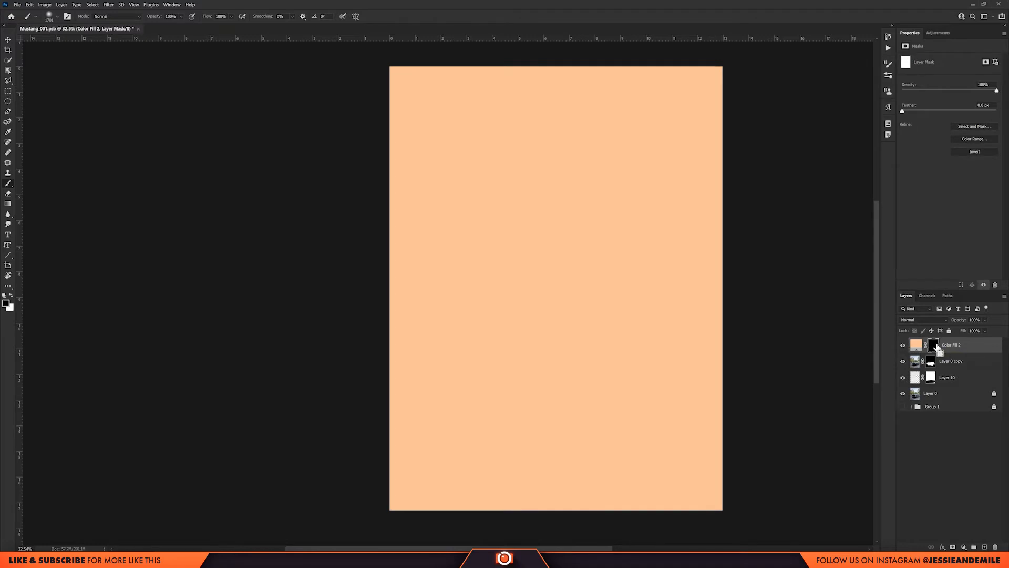
pyautogui.hotkey('ctrl', 'i')
pyautogui.press('x')
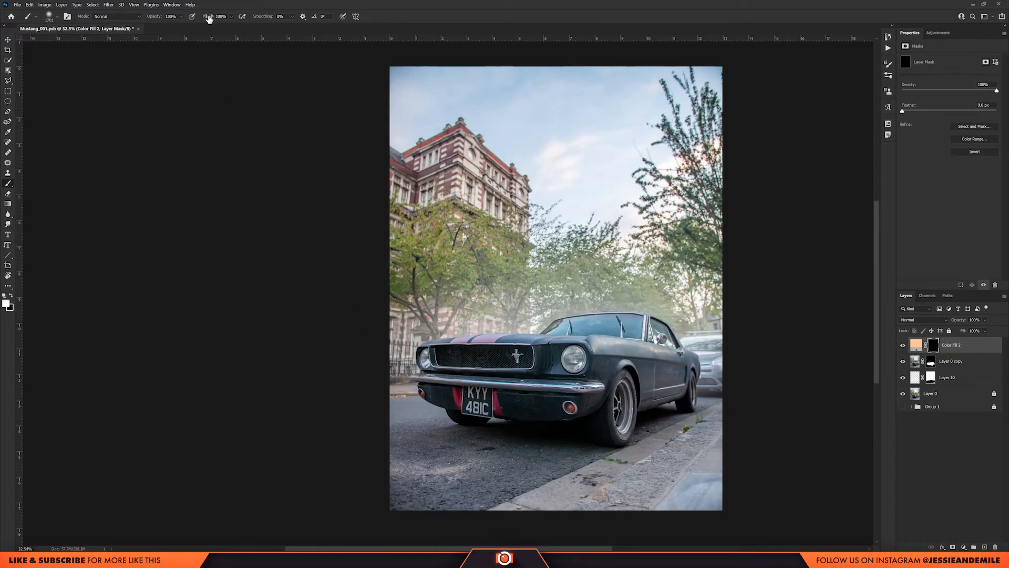
# Set the brush flow to 12% and paint a large soft sun glow along the photo's right edge on the fill's mask.
pyautogui.moveTo(175, 20); pyautogui.dragTo(174, 20)
pyautogui.scroll(-4, 511, 261)
pyautogui.moveTo(595, 233); pyautogui.dragTo(630, 234)
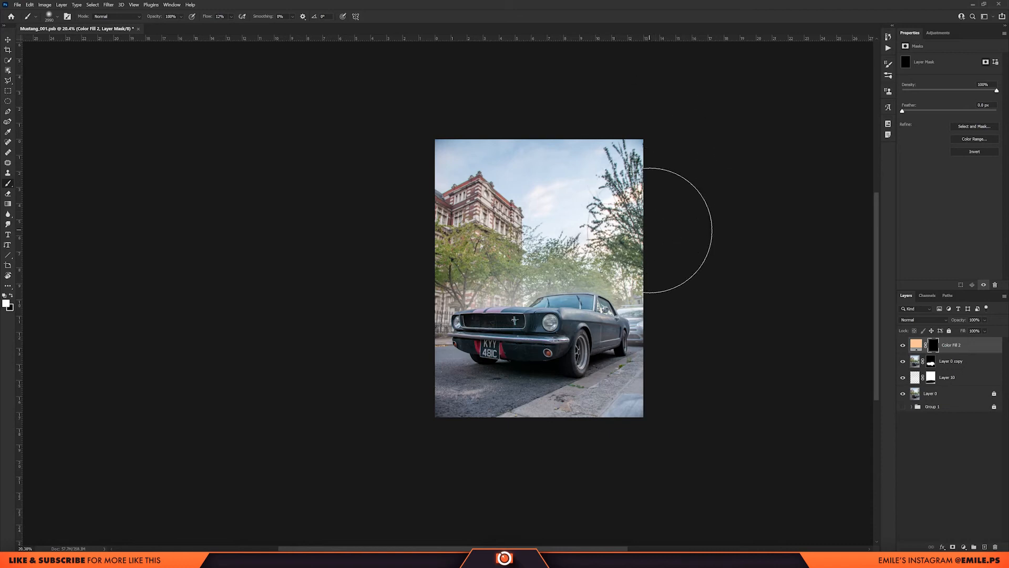
pyautogui.moveTo(610, 156)
pyautogui.mouseDown()
pyautogui.moveTo(593, 113)
pyautogui.moveTo(652, 279)
pyautogui.moveTo(682, 440)
pyautogui.moveTo(604, 149)
pyautogui.mouseUp()
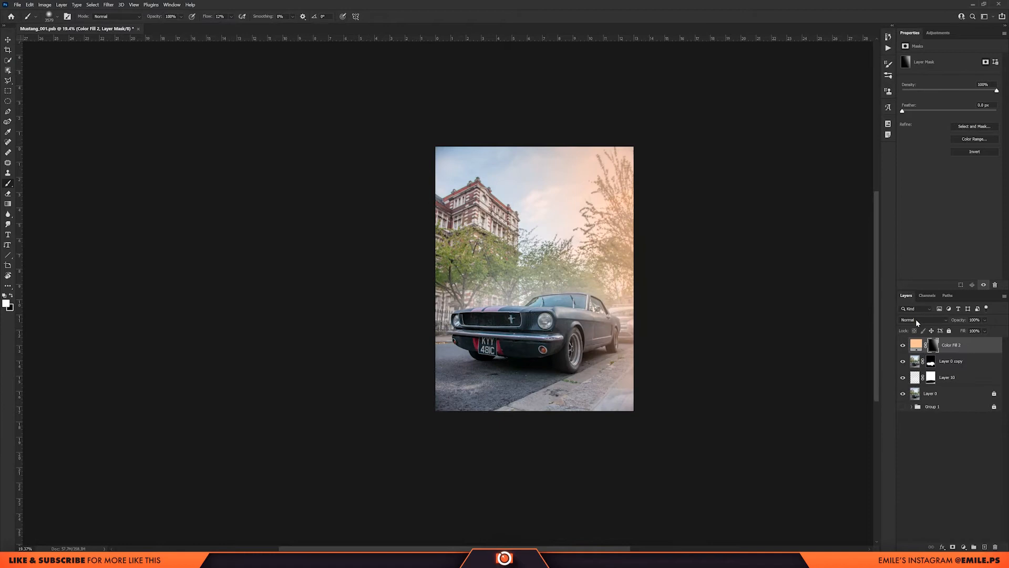
# Set the orange color fill to Screen blend mode and lower its opacity to about 70%.
pyautogui.click(917, 320)
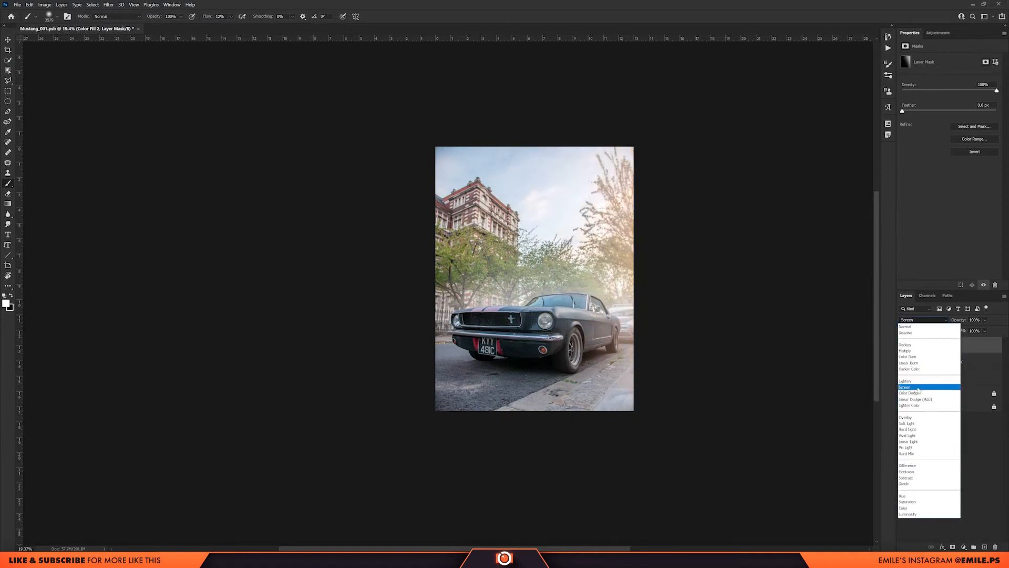
pyautogui.click(919, 388)
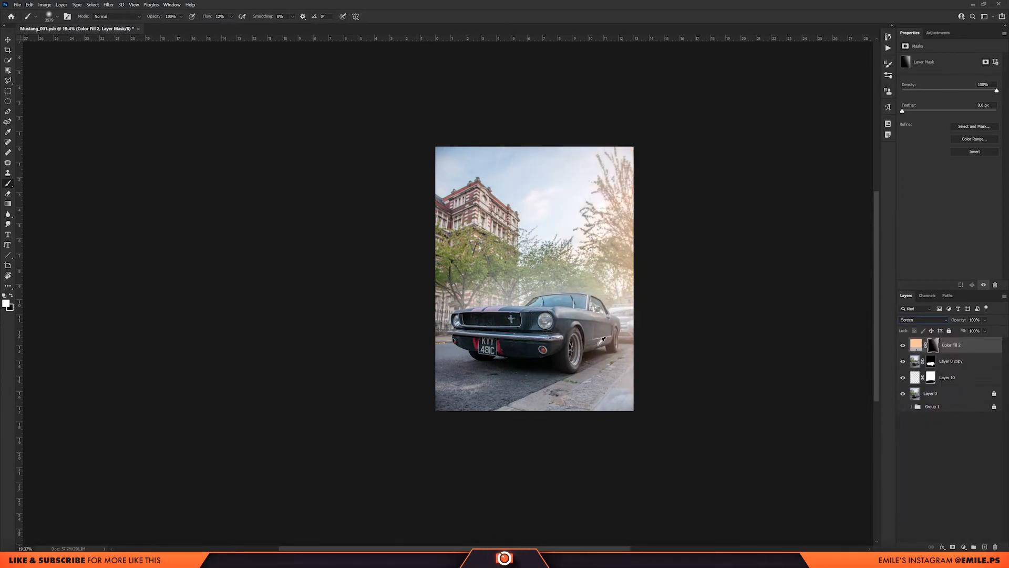
pyautogui.moveTo(980, 329); pyautogui.dragTo(991, 330)
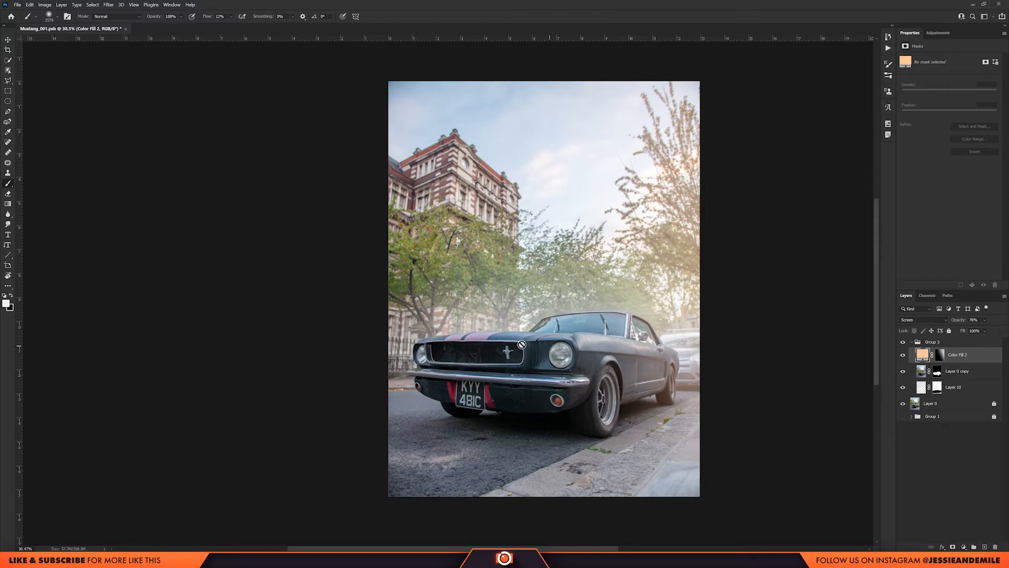
# Paint a pale yellow glow in the car's nearer headlight on a new layer above the color fill.
pyautogui.scroll(5, 527, 363)
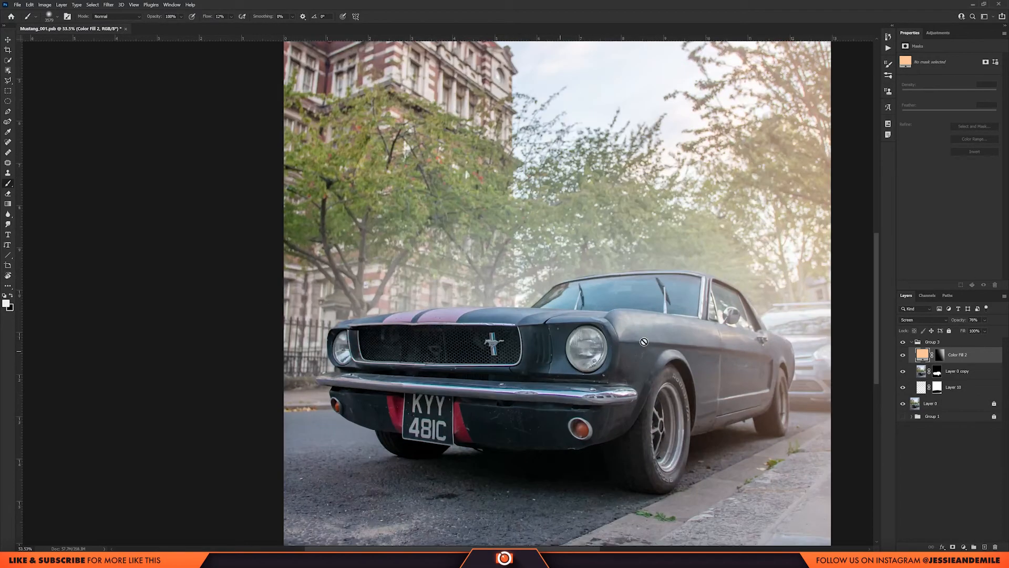
pyautogui.scroll(-3, 562, 359)
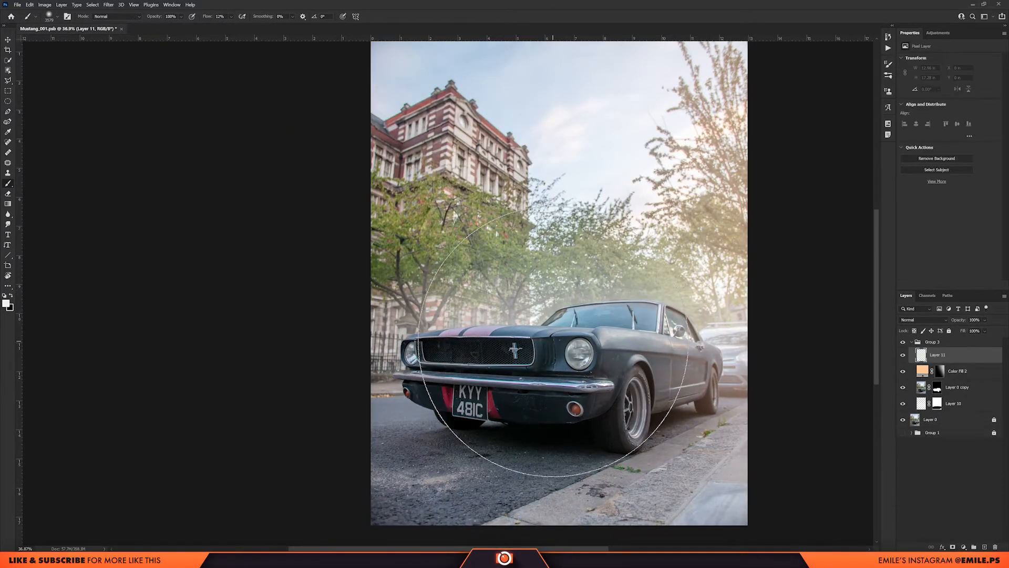
pyautogui.rightClick(563, 292)
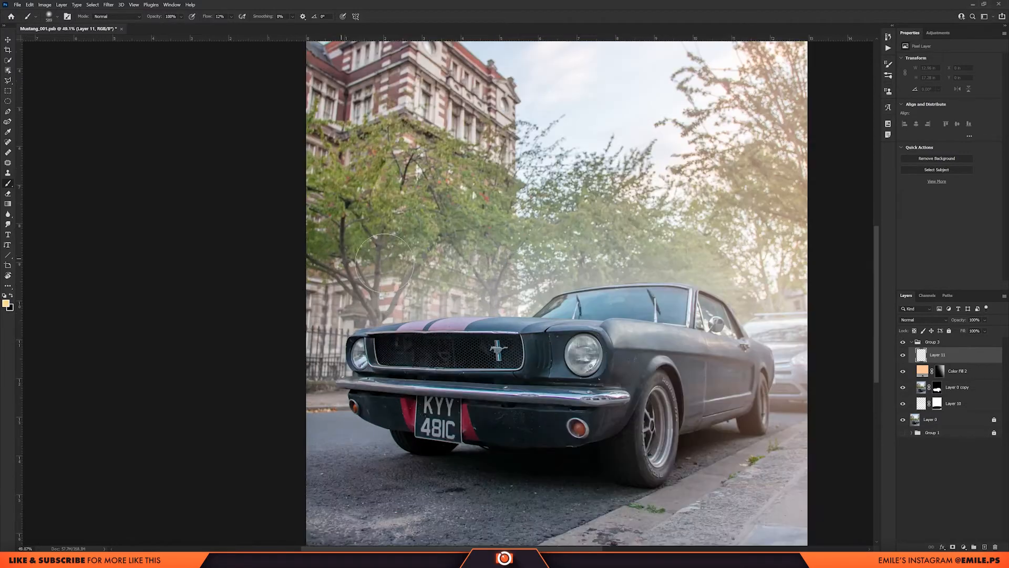
pyautogui.moveTo(469, 356); pyautogui.dragTo(434, 355)
pyautogui.click(582, 348)
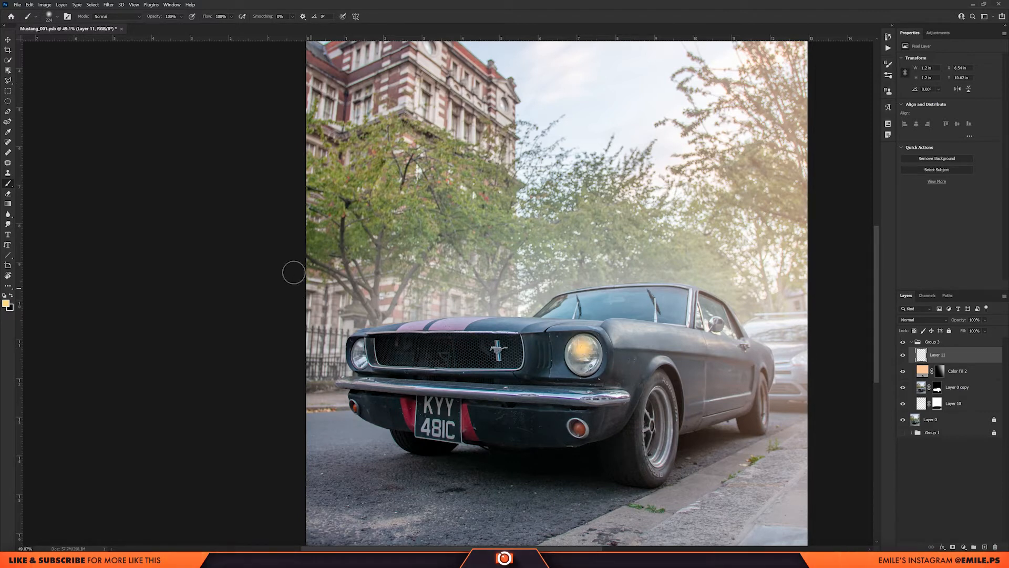
# Paint two straight soft yellow beam edges from the nearer headlight, one to the photo's left edge and one to its bottom edge.
pyautogui.scroll(-2, 270, 228)
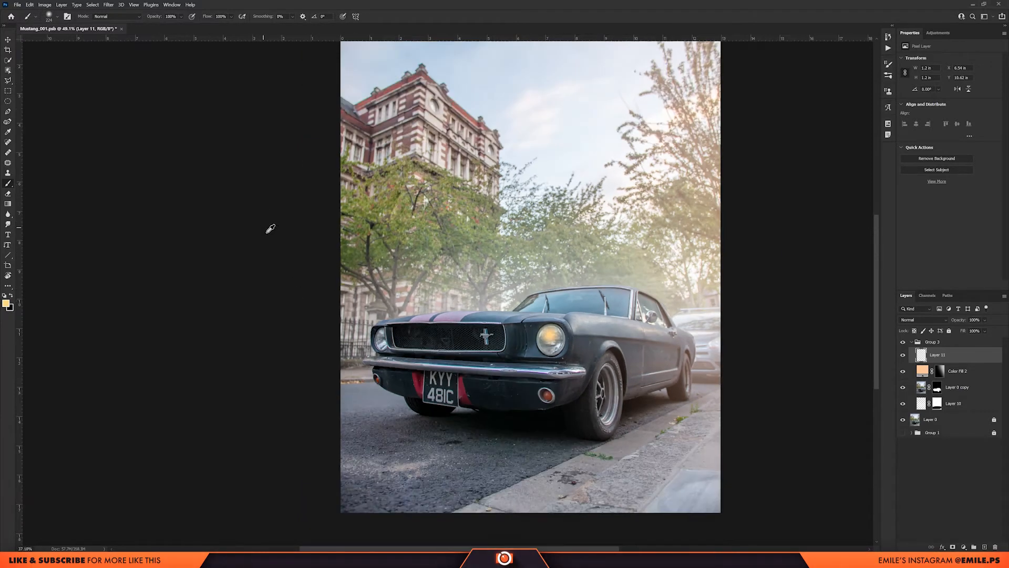
pyautogui.keyDown('shift'); pyautogui.click(296, 240); pyautogui.keyUp('shift')
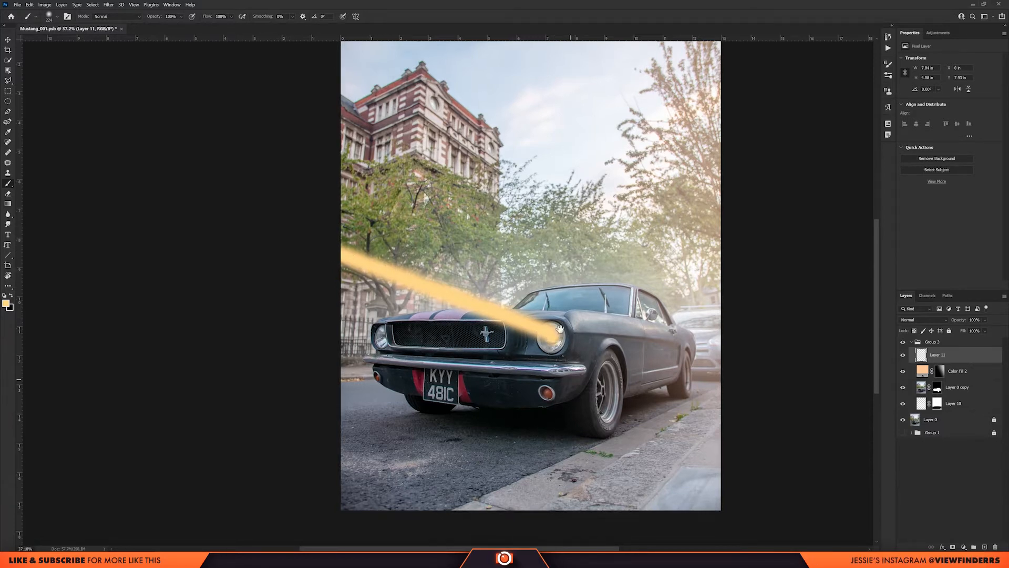
pyautogui.moveTo(550, 338); pyautogui.dragTo(524, 195)
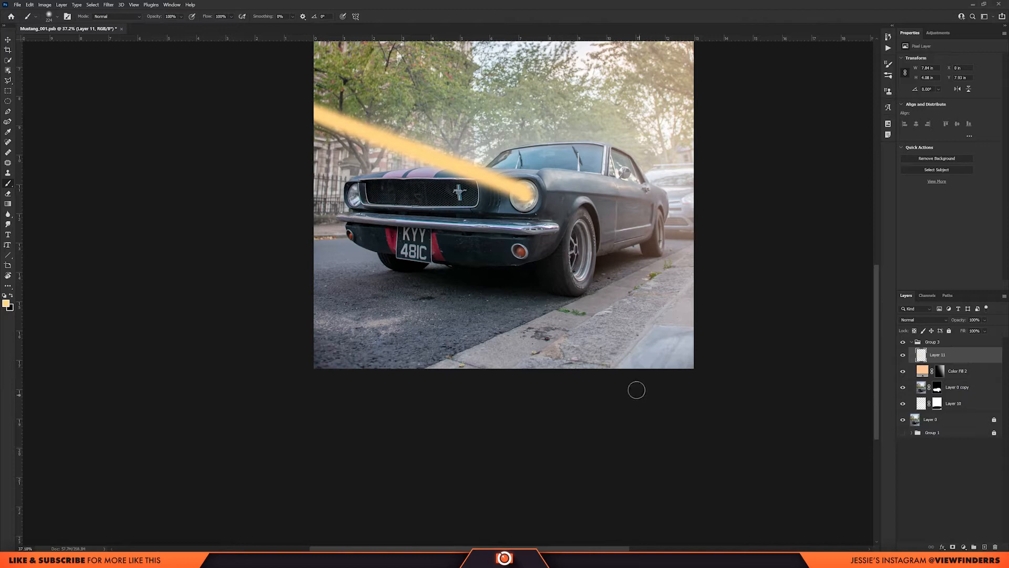
pyautogui.keyDown('shift'); pyautogui.click(636, 389); pyautogui.keyUp('shift')
pyautogui.scroll(1, 373, 207)
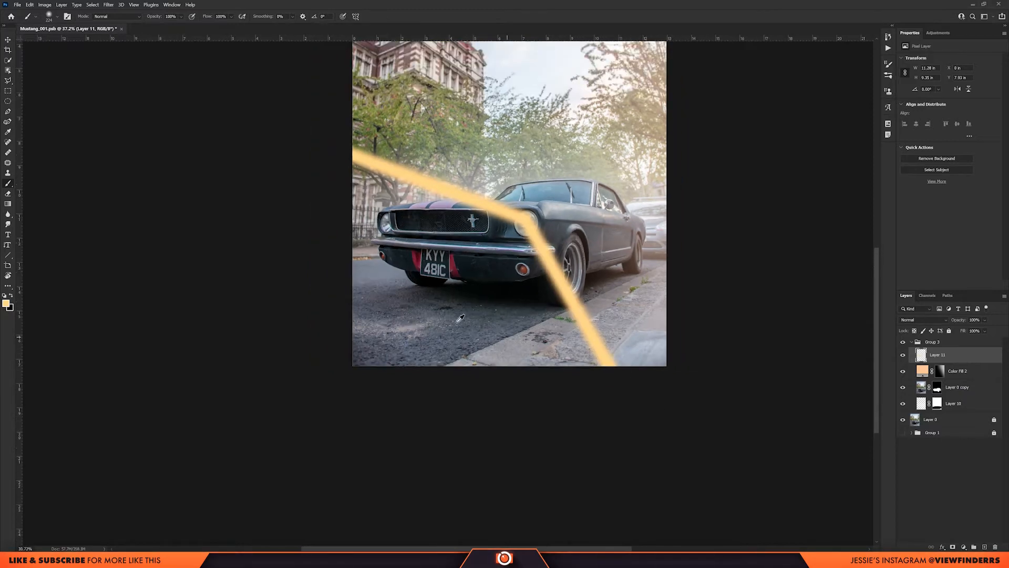
# Select the area enclosed by the two beam edges with the Polygonal Lasso and fill it with the yellow foreground color.
pyautogui.click(8, 79)
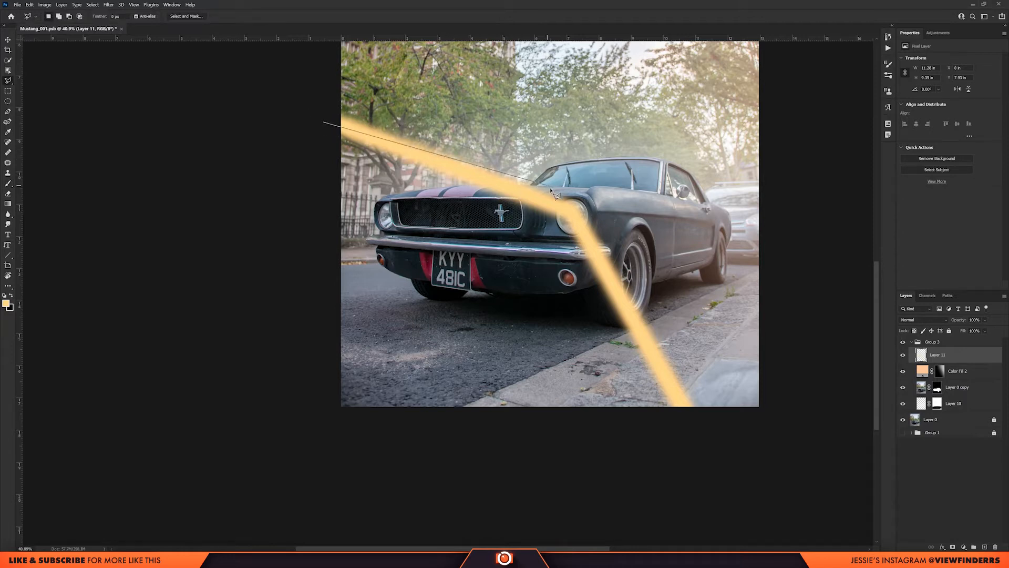
pyautogui.click(704, 442)
pyautogui.click(298, 434)
pyautogui.click(322, 124)
pyautogui.hotkey('alt', 'BackSpace')
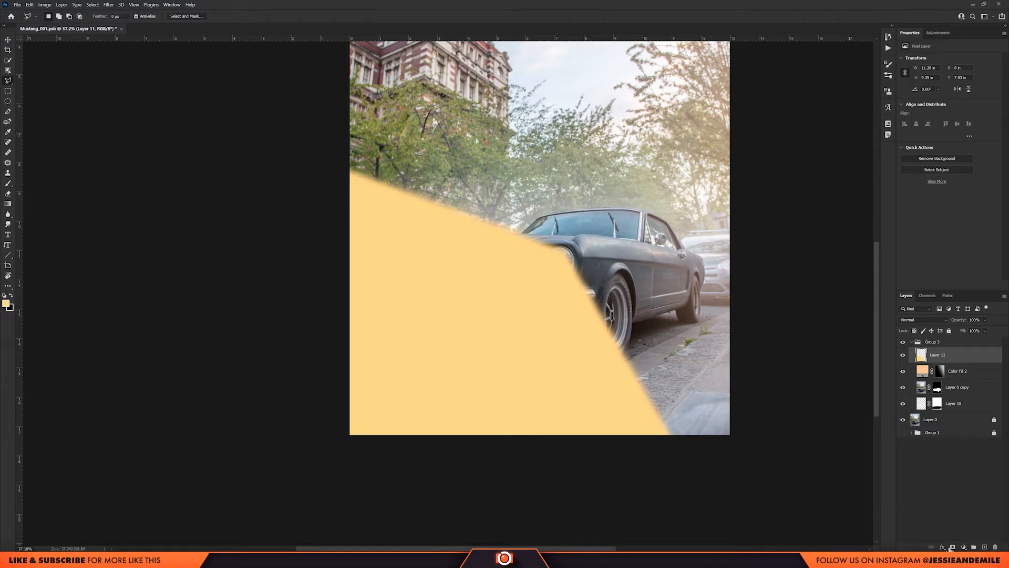
# Add a mask to the beam layer and set the layer's blend mode to Screen.
pyautogui.click(953, 547)
pyautogui.click(923, 319)
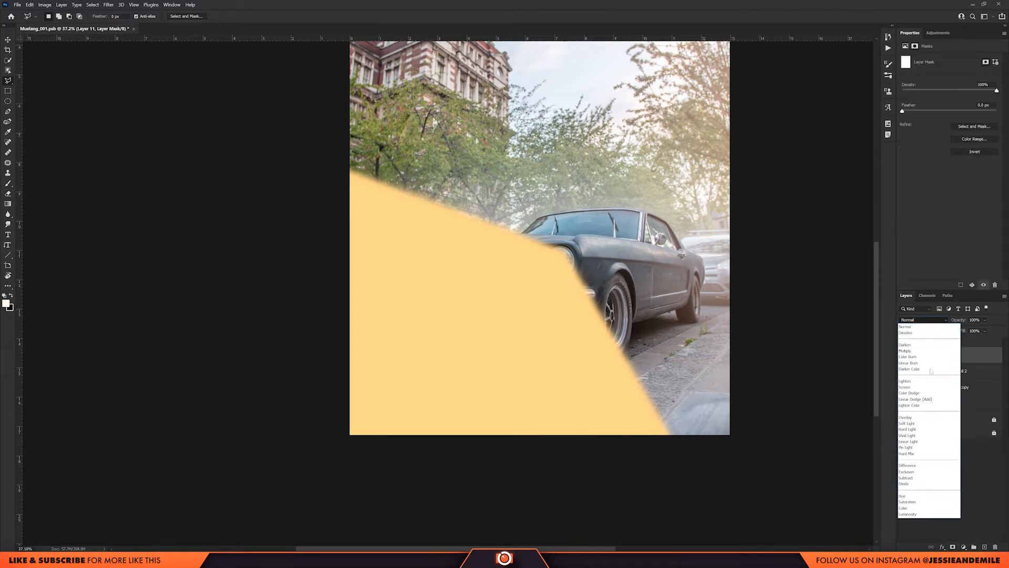
pyautogui.click(927, 388)
# Set the brush flow to 9% and paint black with a large soft brush on the beam layer's mask to fade its outer edges.
pyautogui.press('b')
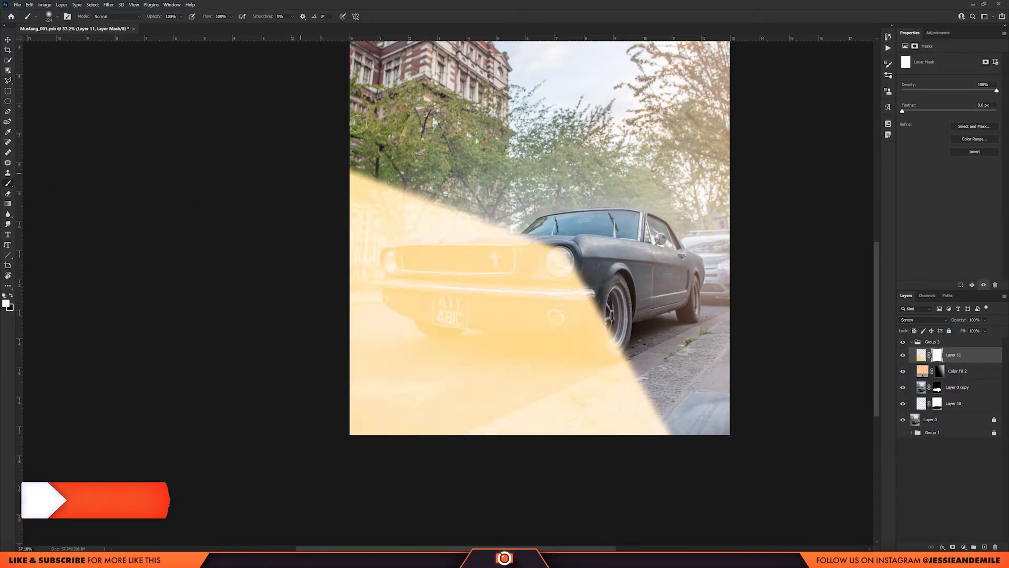
pyautogui.moveTo(208, 17); pyautogui.dragTo(187, 22)
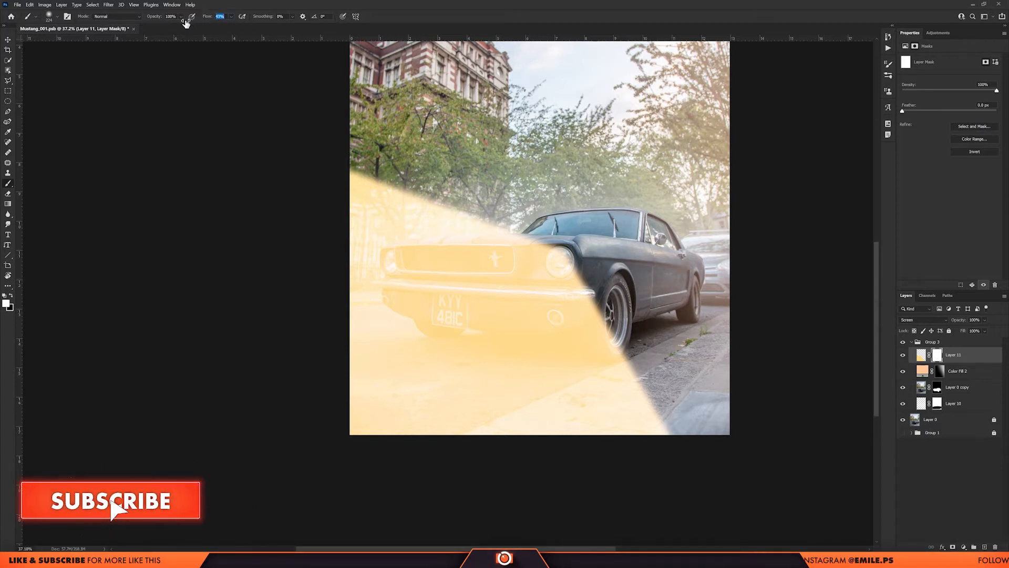
pyautogui.moveTo(450, 209); pyautogui.dragTo(558, 209)
pyautogui.moveTo(471, 227); pyautogui.dragTo(506, 286)
pyautogui.moveTo(452, 240); pyautogui.dragTo(467, 226)
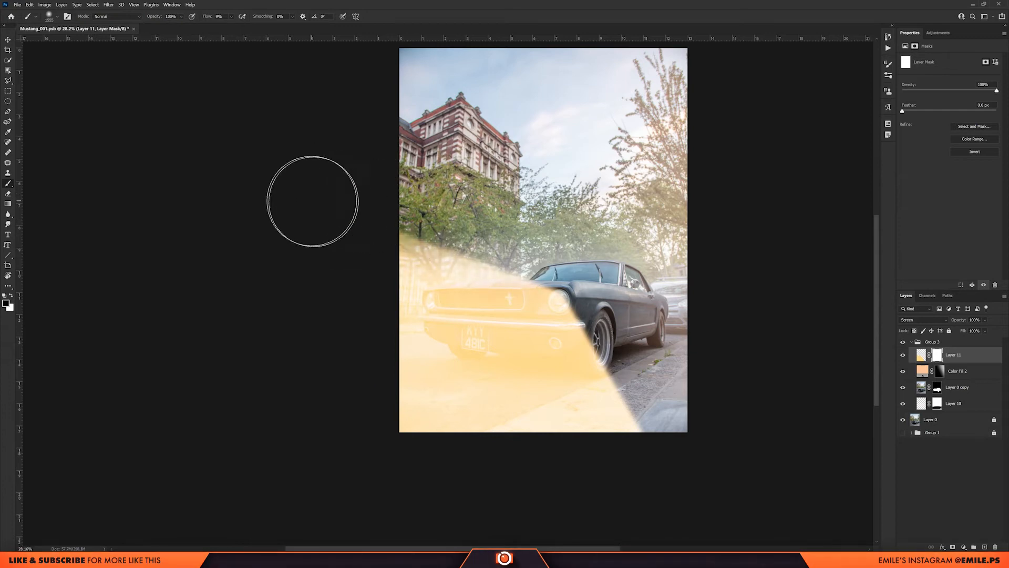
pyautogui.moveTo(692, 465)
pyautogui.mouseDown()
pyautogui.moveTo(621, 392)
pyautogui.moveTo(656, 509)
pyautogui.mouseUp()
pyautogui.hotkey('ctrl', 'z')
pyautogui.keyDown('alt'); pyautogui.rightClick(680, 463); pyautogui.keyUp('alt')
pyautogui.keyDown('alt'); pyautogui.rightClick(671, 348); pyautogui.keyUp('alt')
pyautogui.scroll(-4, 426, 333)
pyautogui.scroll(5, 477, 330)
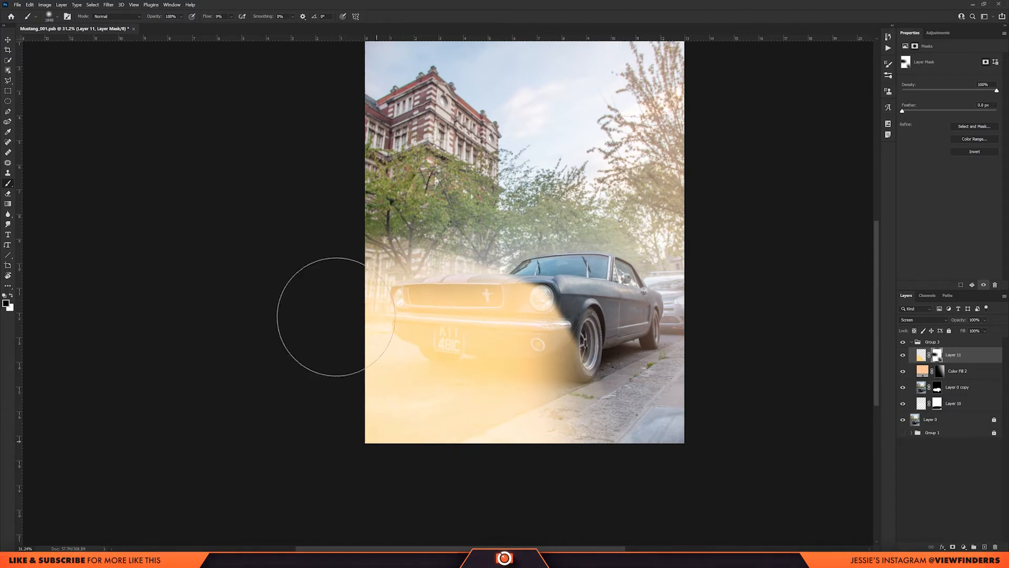
# Place the beam layer in its own group and add a mask to that group.
pyautogui.click(921, 355)
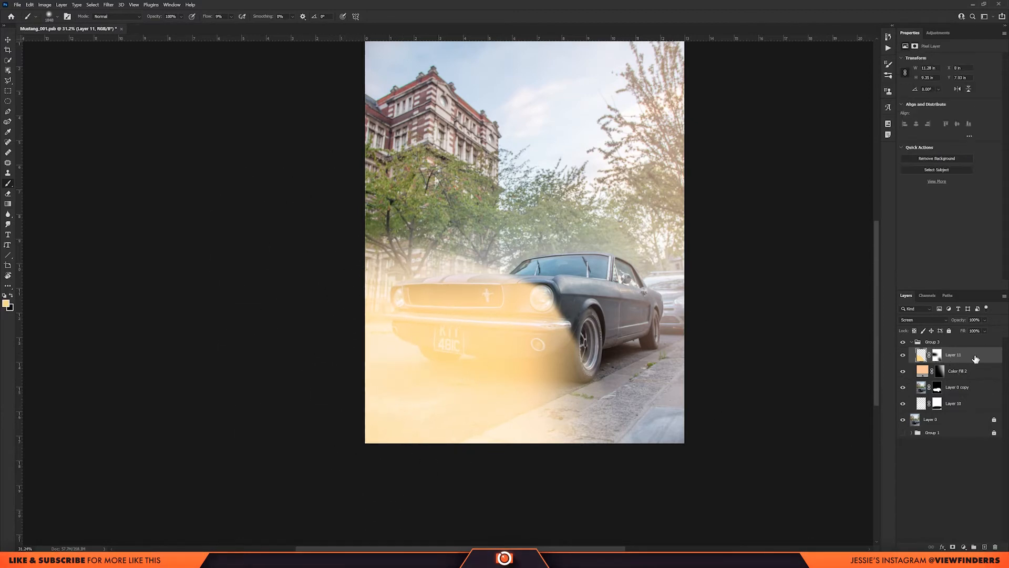
pyautogui.hotkey('ctrl', 'g')
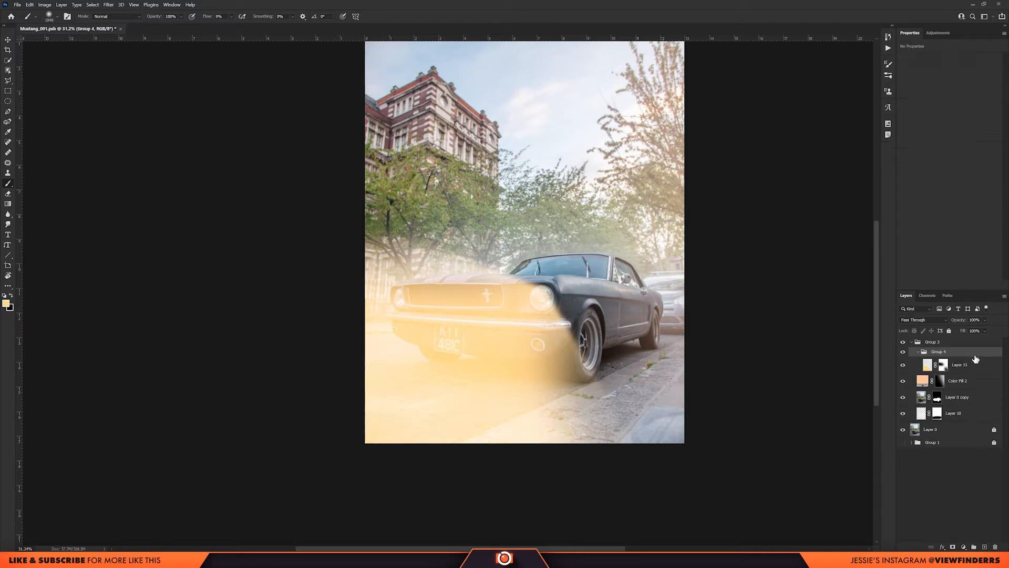
pyautogui.click(954, 546)
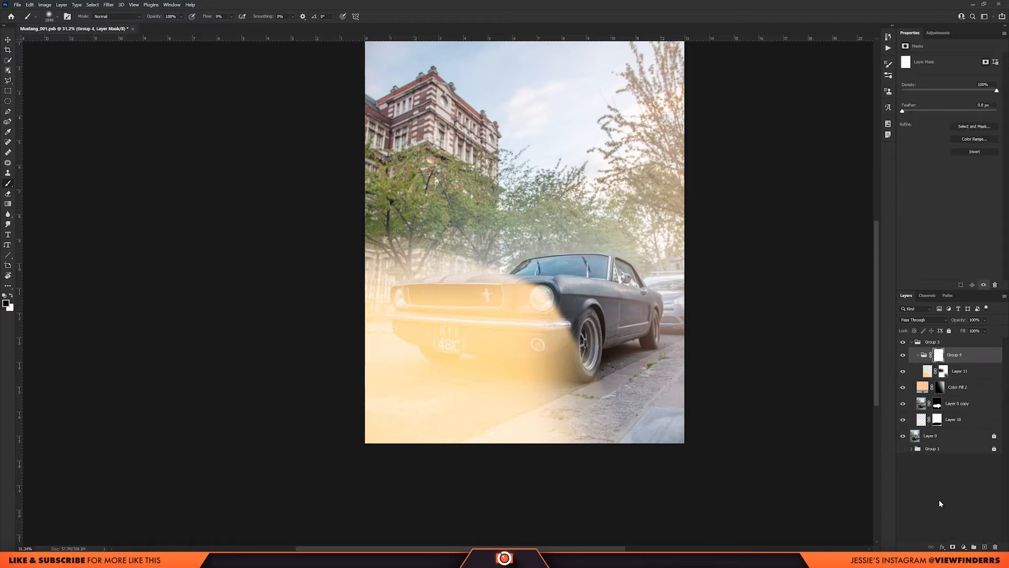
# Paint black on the group's mask to fade the beam over the road, and touch up the beam layer's own mask near the left edge.
pyautogui.scroll(-2, 435, 343)
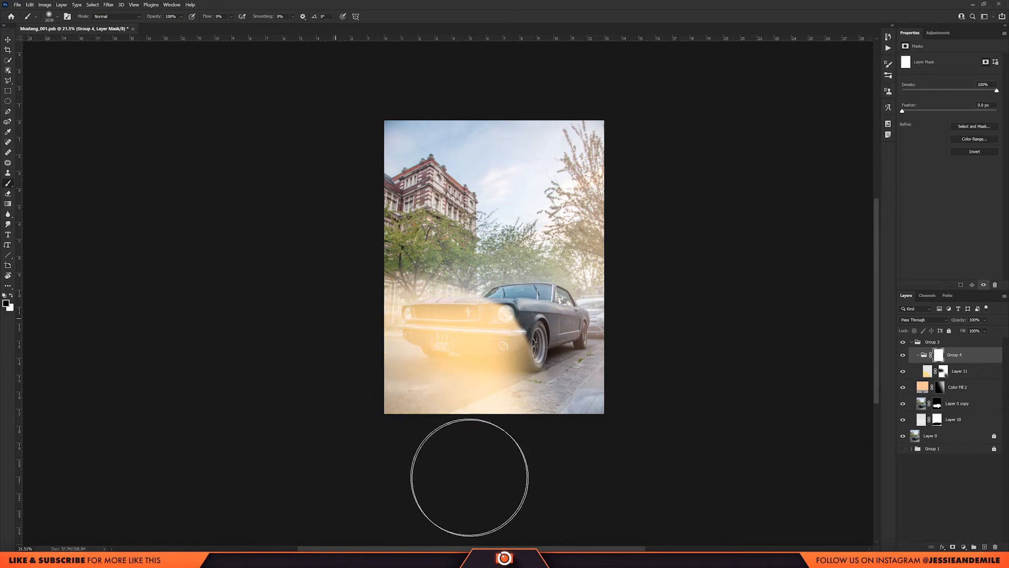
pyautogui.moveTo(444, 424)
pyautogui.mouseDown()
pyautogui.moveTo(510, 415)
pyautogui.moveTo(598, 490)
pyautogui.mouseUp()
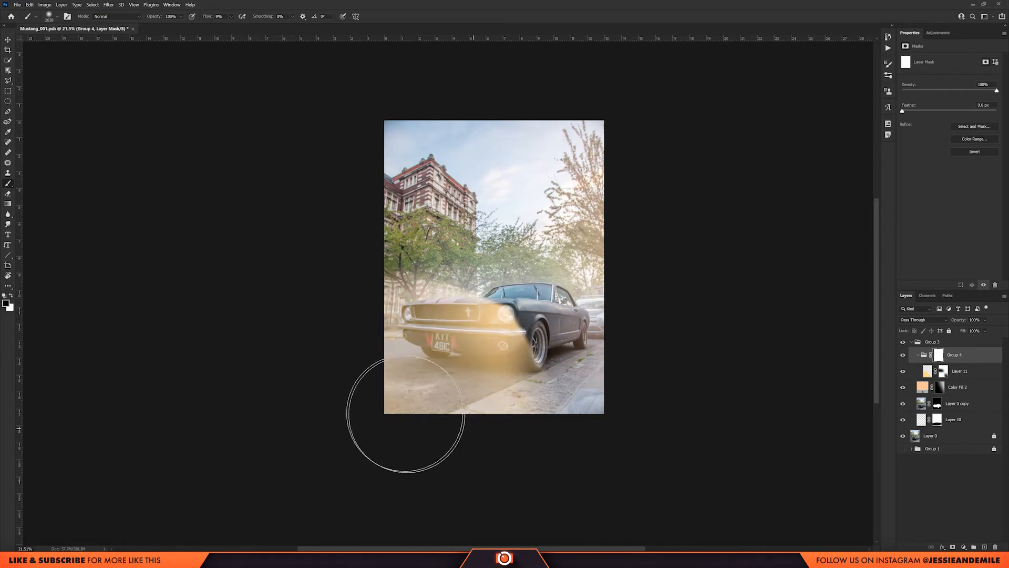
pyautogui.scroll(-1, 226, 389)
pyautogui.scroll(3, 493, 391)
pyautogui.click(944, 371)
pyautogui.moveTo(300, 309)
pyautogui.mouseDown()
pyautogui.moveTo(399, 326)
pyautogui.moveTo(383, 239)
pyautogui.mouseUp()
pyautogui.scroll(1, 529, 319)
# Paint white on the group's mask to bring the glow back around the grille and nearer headlight.
pyautogui.click(939, 355)
pyautogui.press('x')
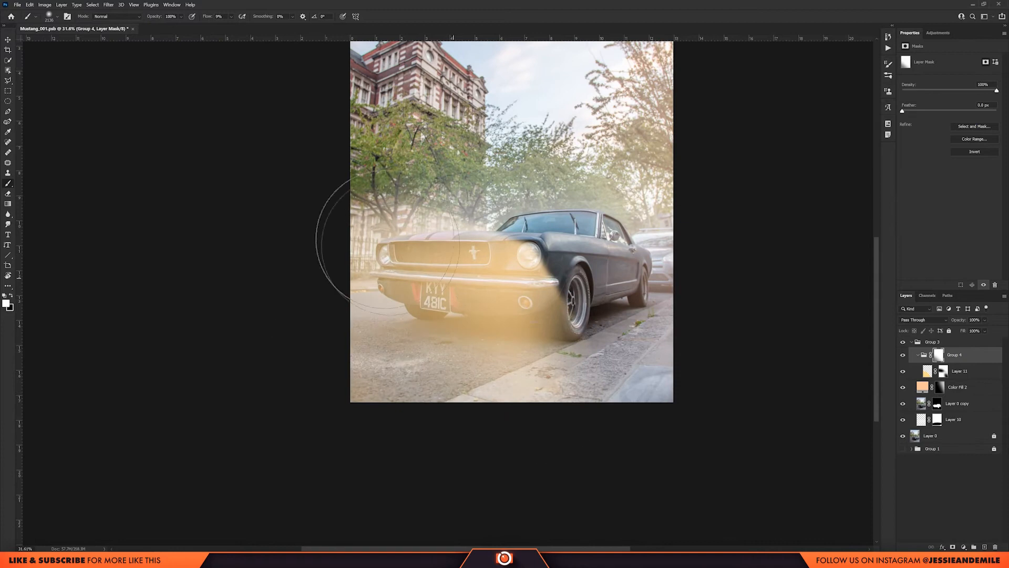
pyautogui.scroll(1, 562, 320)
pyautogui.scroll(3, 563, 305)
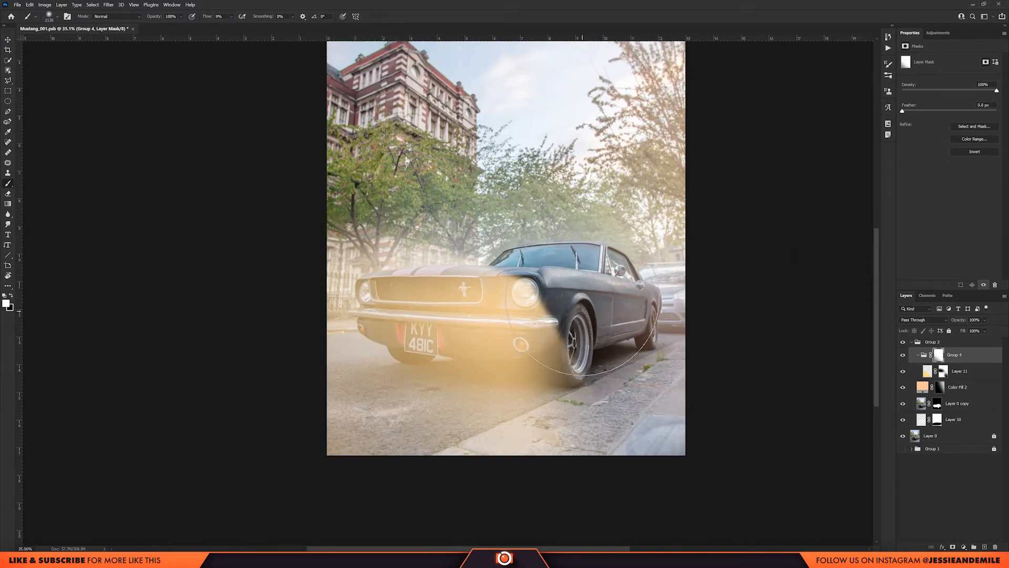
pyautogui.moveTo(462, 293); pyautogui.dragTo(405, 282)
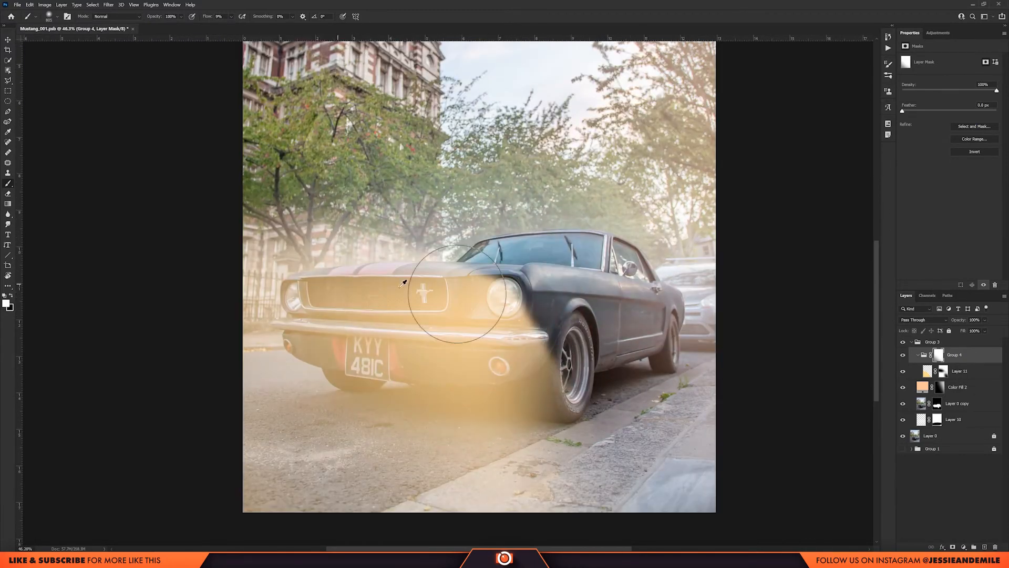
pyautogui.scroll(12, 504, 294)
pyautogui.scroll(-8, 507, 292)
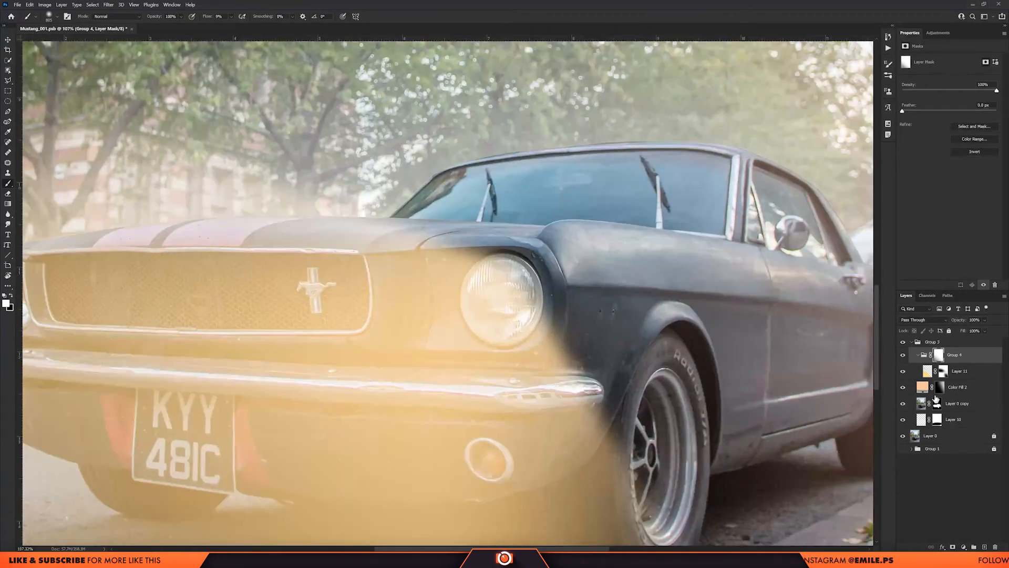
# Add a new layer above the beam group and paint a soft yellow bulb glow in the nearer headlight at 20% flow.
pyautogui.click(985, 547)
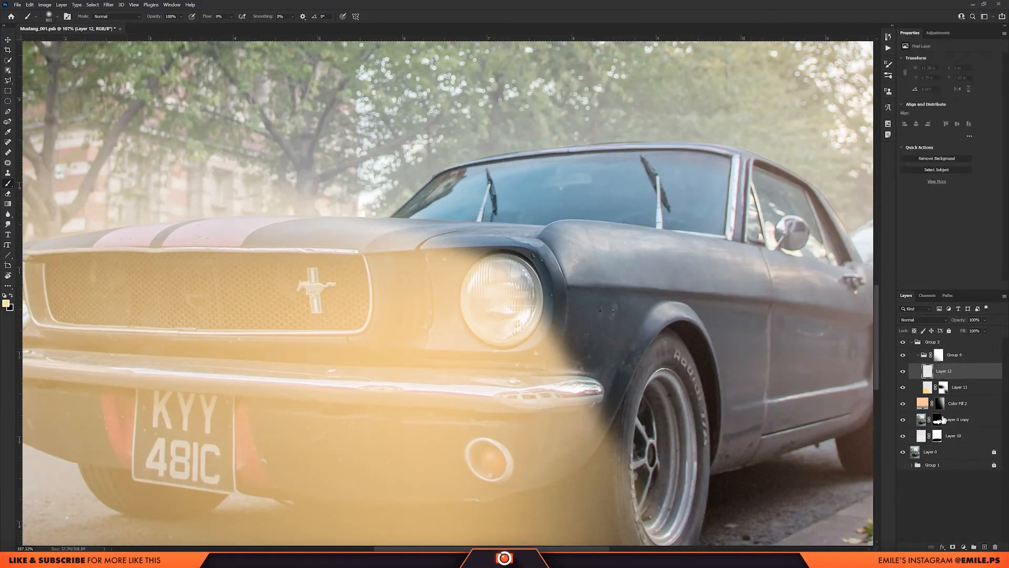
pyautogui.moveTo(950, 367); pyautogui.dragTo(952, 351)
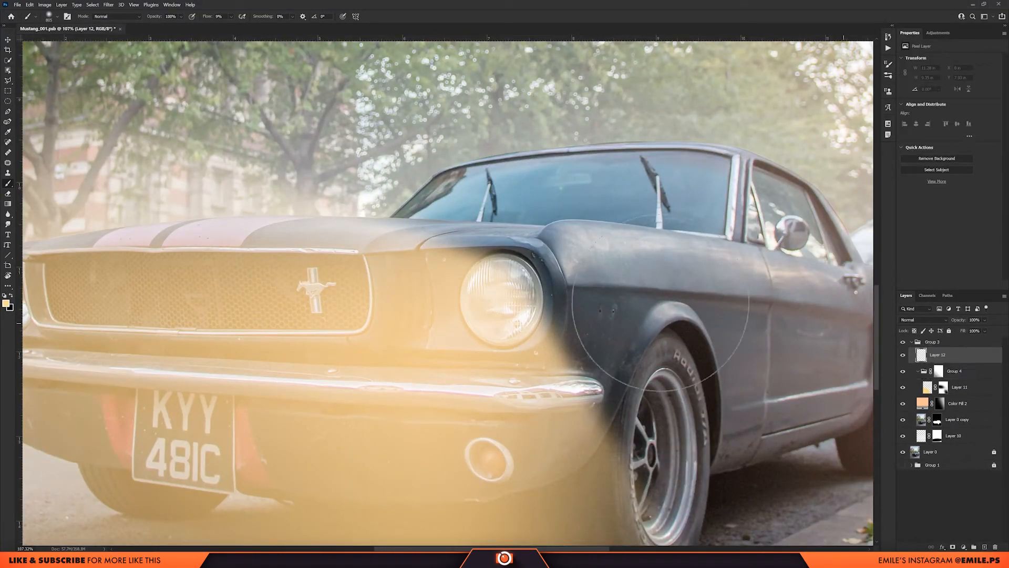
pyautogui.moveTo(515, 300); pyautogui.dragTo(467, 300)
pyautogui.scroll(4, 513, 287)
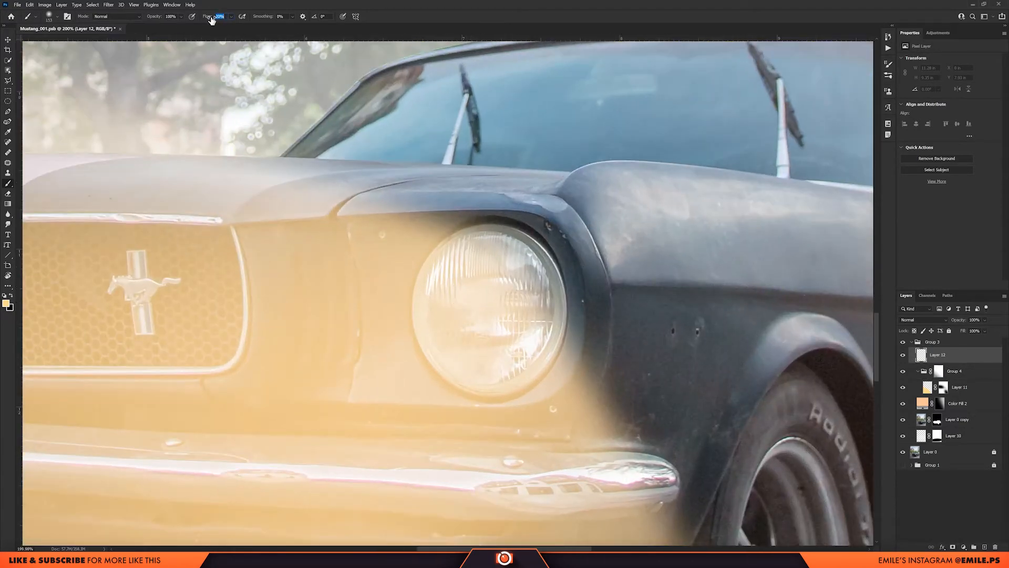
pyautogui.moveTo(487, 311)
pyautogui.mouseDown()
pyautogui.moveTo(538, 307)
pyautogui.moveTo(466, 319)
pyautogui.mouseUp()
pyautogui.click(494, 308)
pyautogui.click(506, 304)
# Build up the bulb glow with another soft yellow dab on the nearer headlight.
pyautogui.scroll(-7, 494, 275)
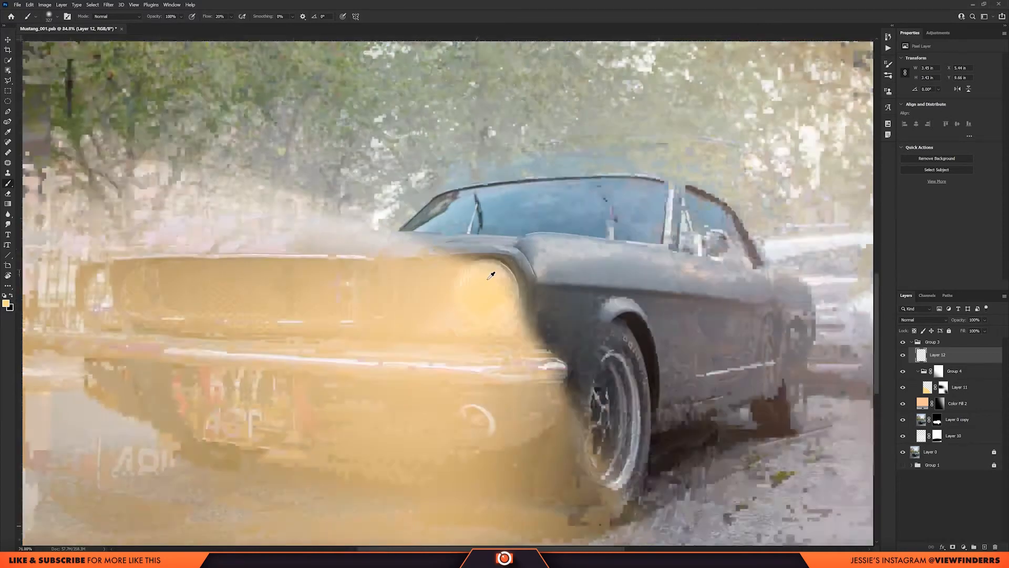
pyautogui.scroll(5, 500, 279)
pyautogui.click(462, 300)
pyautogui.scroll(-4, 464, 299)
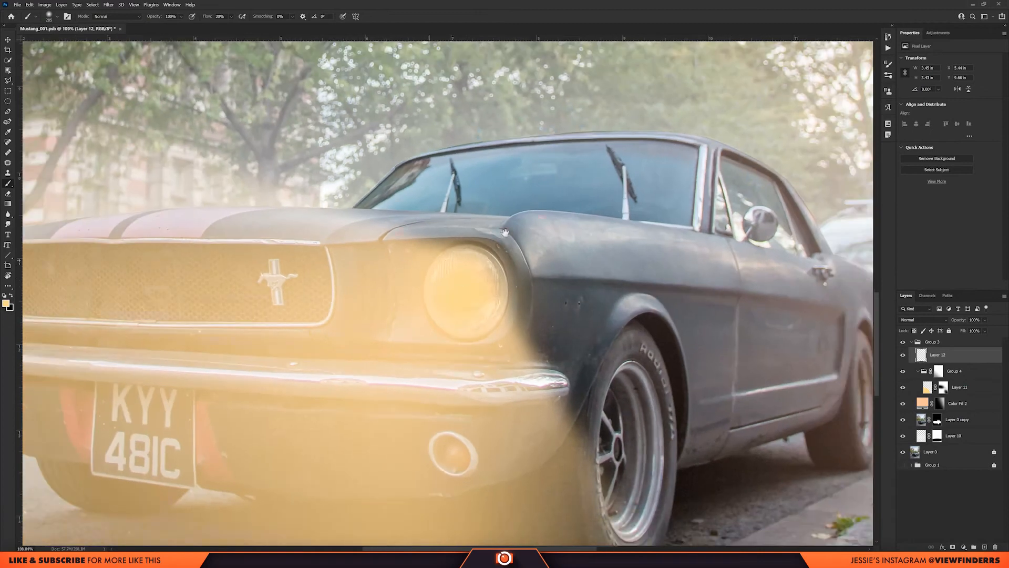
pyautogui.scroll(-2, 546, 236)
pyautogui.scroll(8, 547, 236)
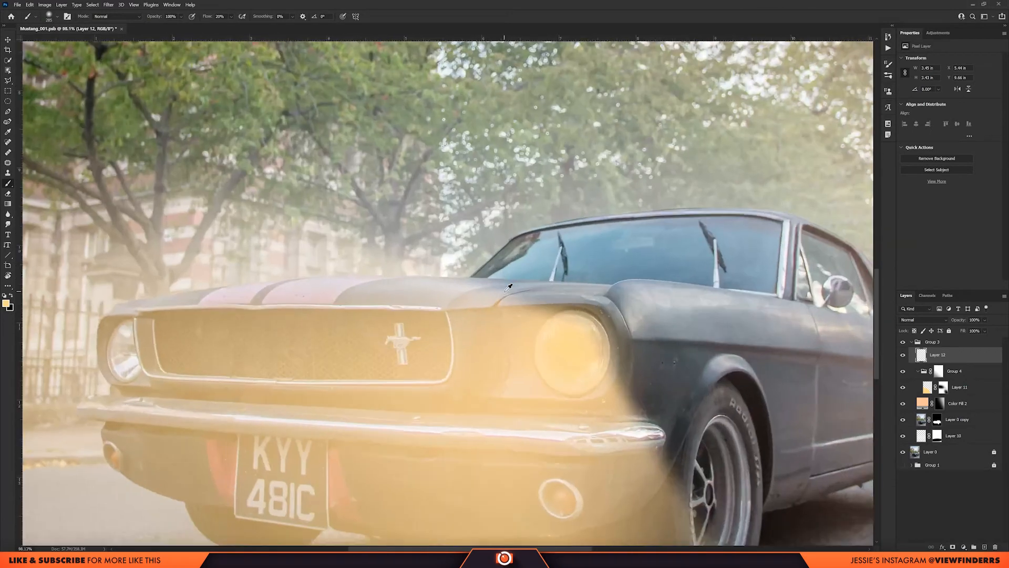
pyautogui.scroll(-3, 621, 354)
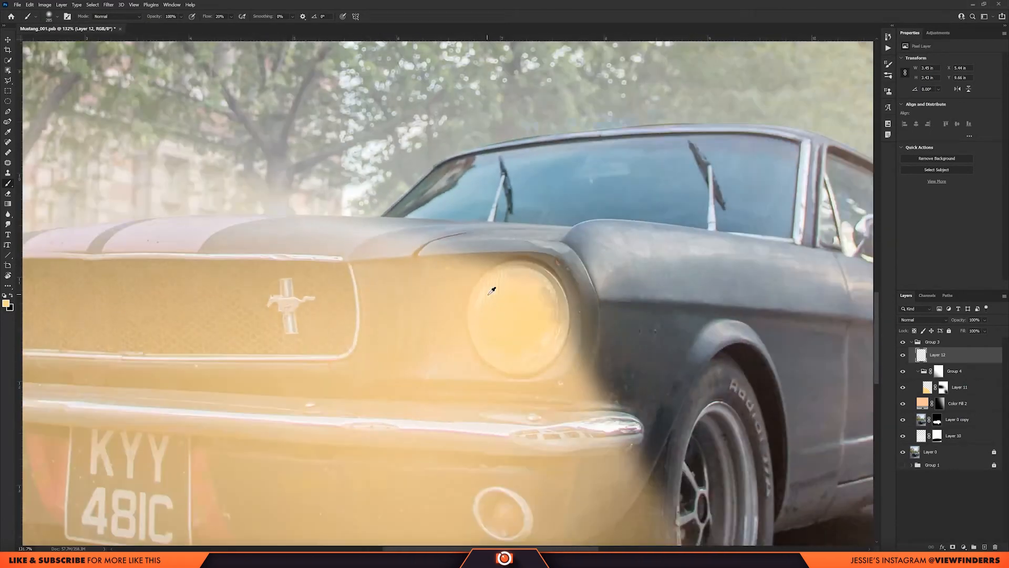
pyautogui.scroll(-2, 521, 309)
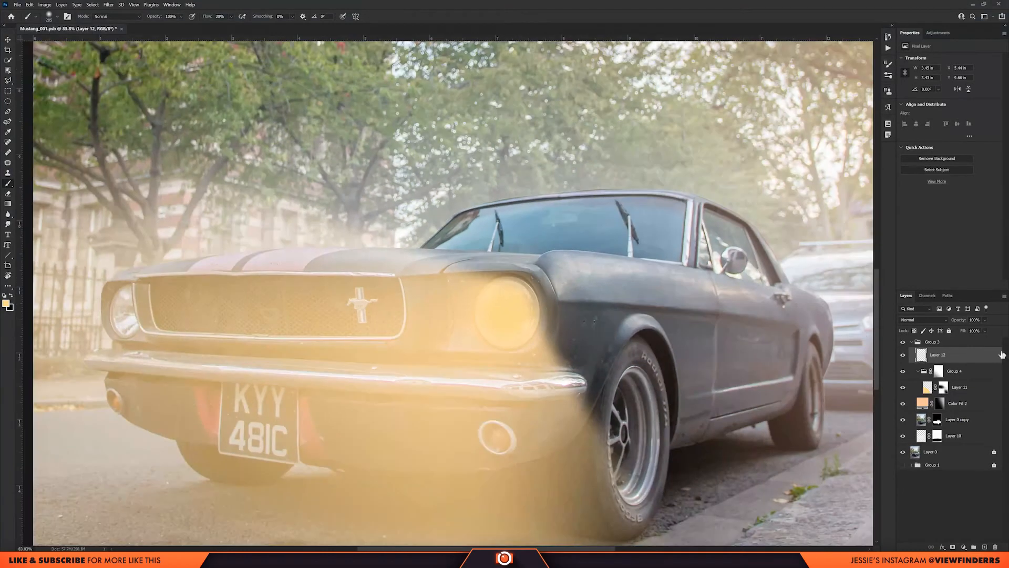
# Add a new layer above the bulb glow and choose a flare brush from the Lens Flares Photoshop Brushes set.
pyautogui.click(987, 548)
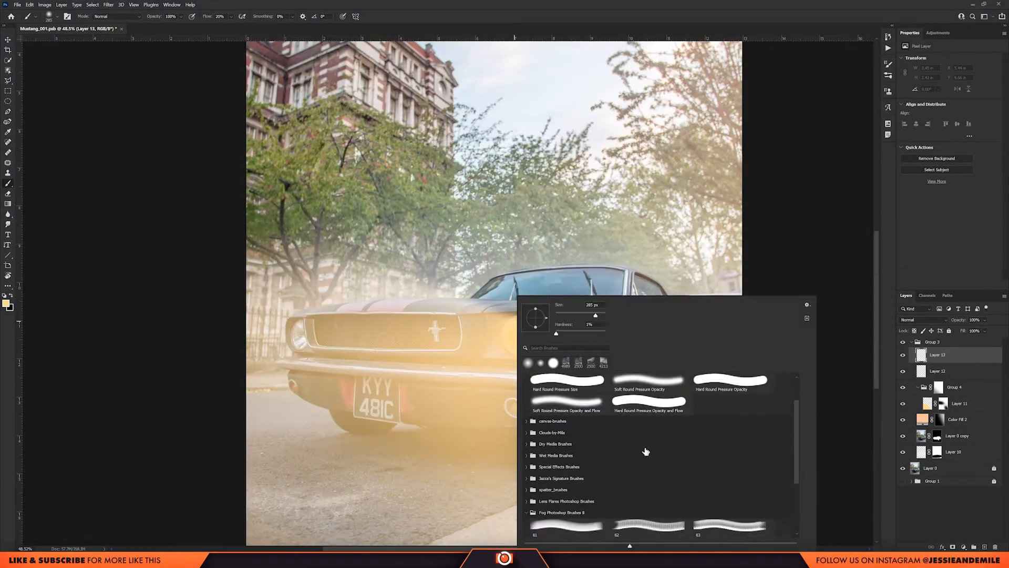
pyautogui.scroll(-3, 646, 450)
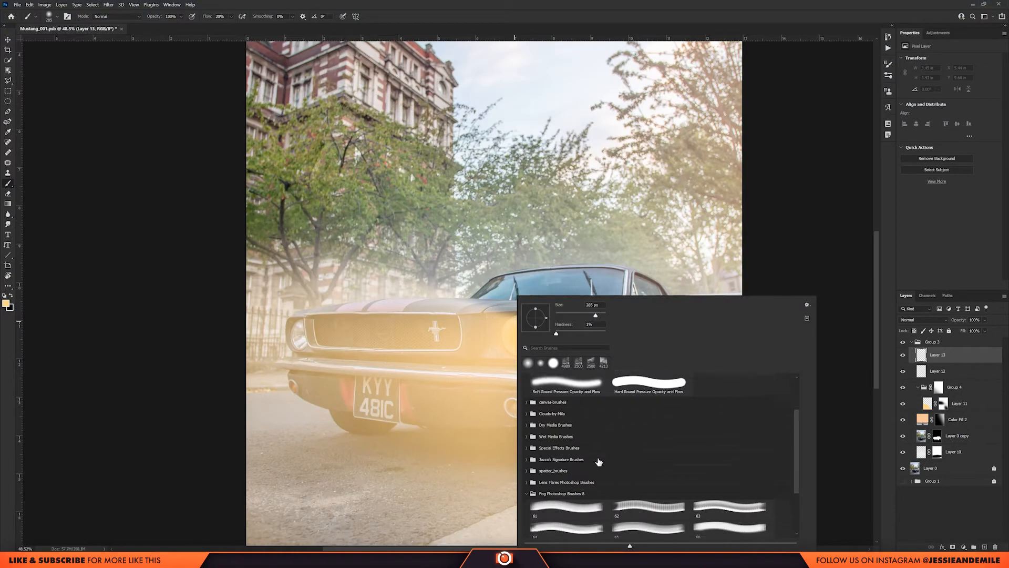
pyautogui.click(525, 469)
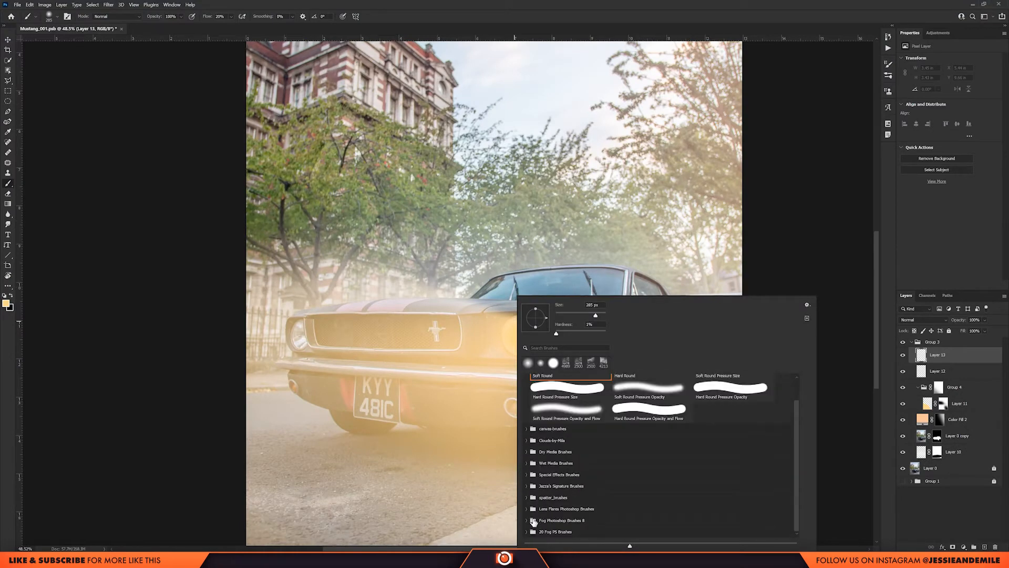
pyautogui.click(527, 508)
pyautogui.scroll(-3, 551, 484)
pyautogui.click(734, 465)
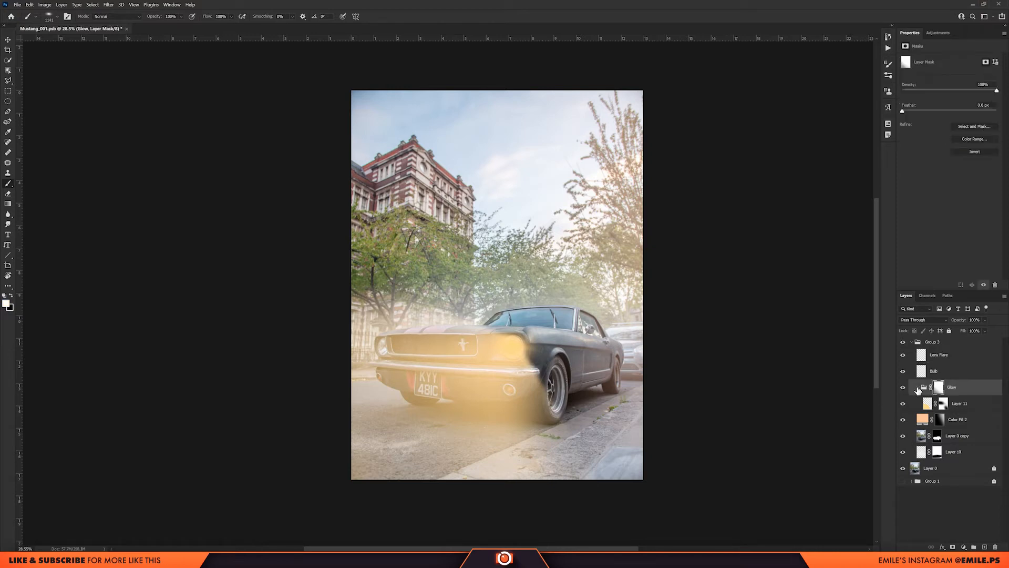
# Group the Lens Flare, Bulb and Glow layers and clip a Hue/Saturation adjustment layer to the new group.
pyautogui.keyDown('shift'); pyautogui.click(939, 358); pyautogui.keyUp('shift')
pyautogui.hotkey('ctrl', 'g')
pyautogui.click(939, 33)
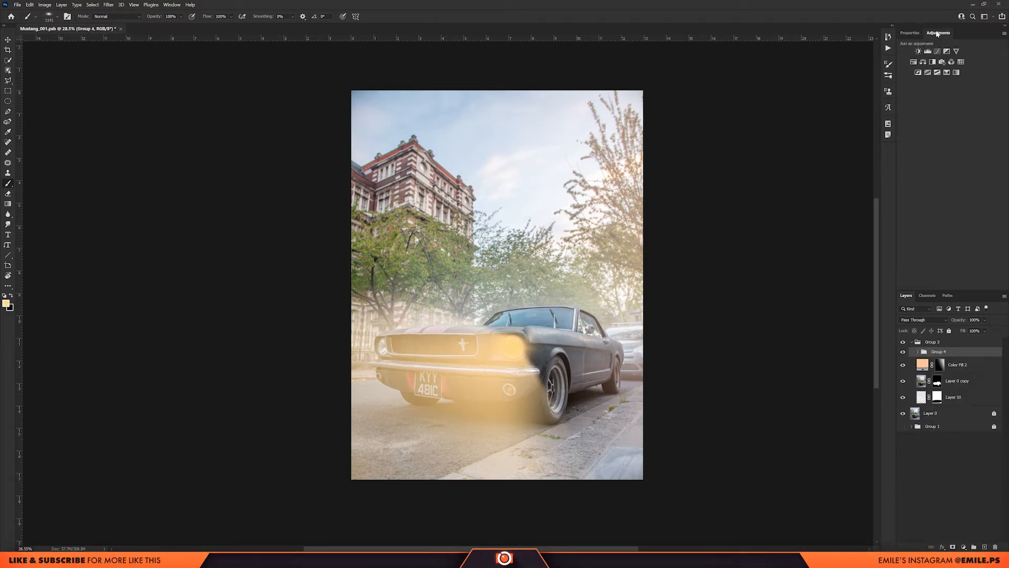
pyautogui.click(915, 62)
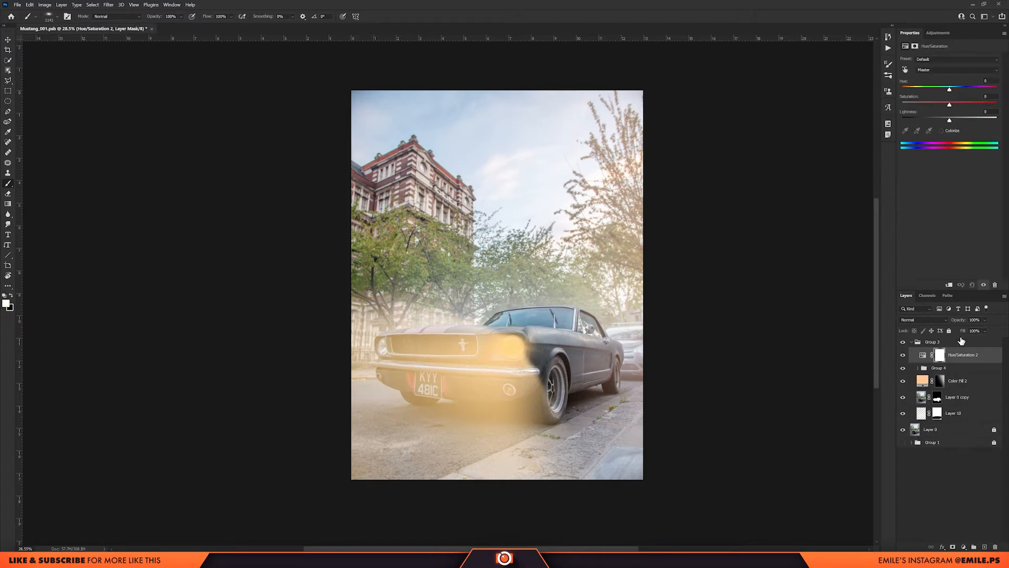
pyautogui.keyDown('alt'); pyautogui.click(958, 360); pyautogui.keyUp('alt')
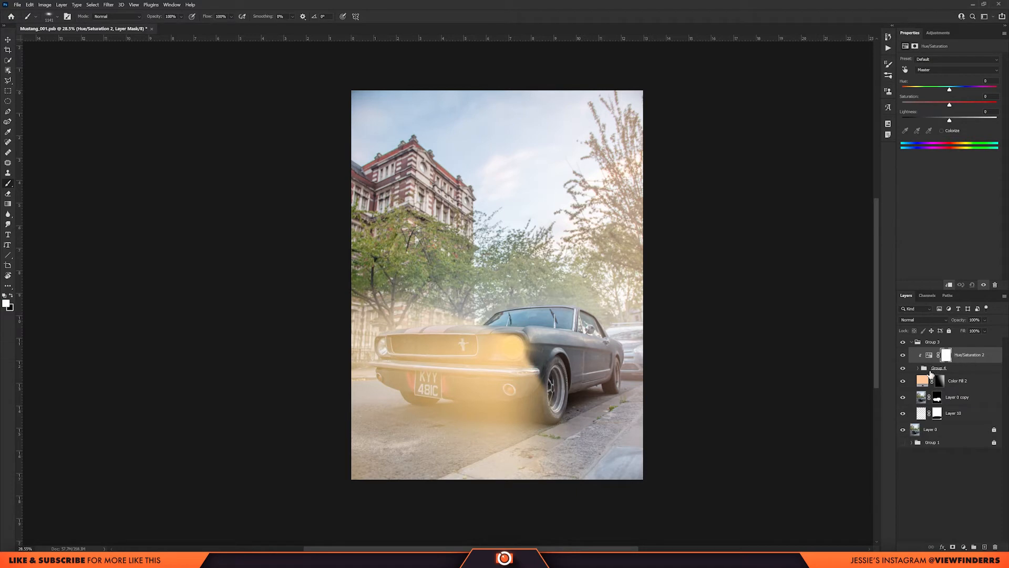
# Colorize the headlight group's Hue/Saturation adjustment with hue 36 and saturation 4, and raise its lightness.
pyautogui.click(942, 130)
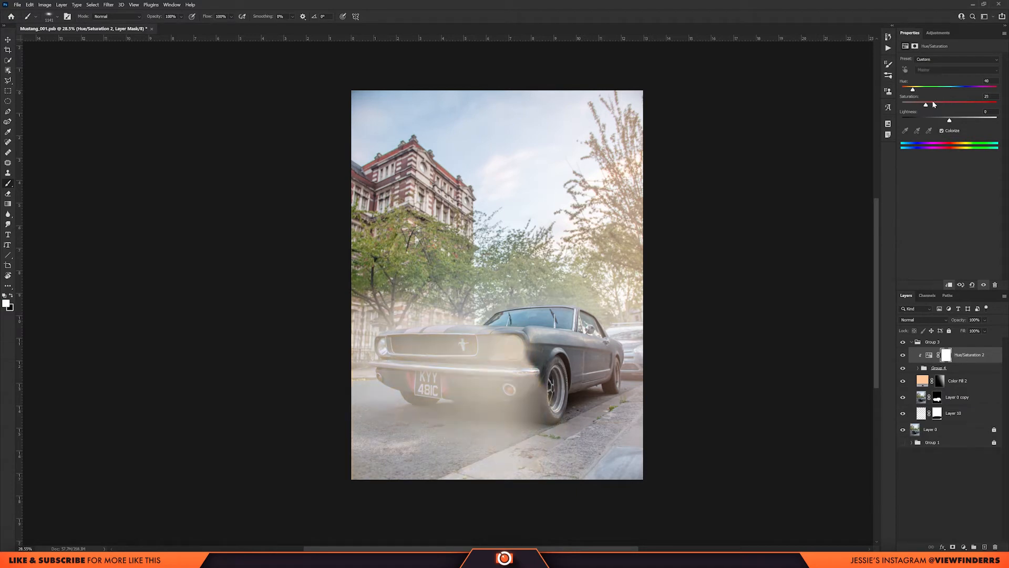
pyautogui.moveTo(914, 91)
pyautogui.mouseDown()
pyautogui.moveTo(905, 91)
pyautogui.moveTo(915, 90)
pyautogui.mouseUp()
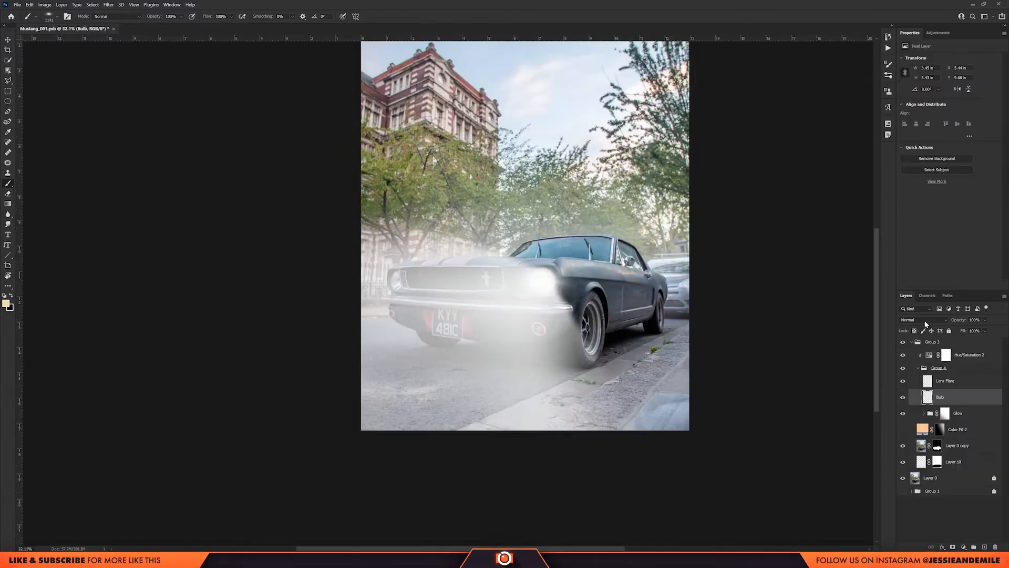
# Set the Bulb layer's blend mode to Screen and tone down the headlight glow's opacity.
pyautogui.click(923, 320)
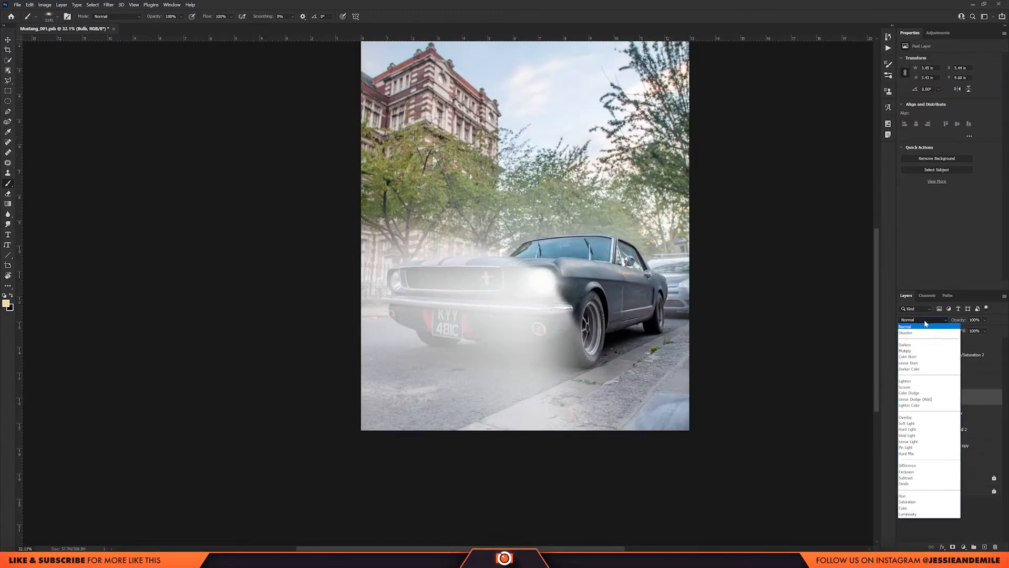
pyautogui.click(928, 388)
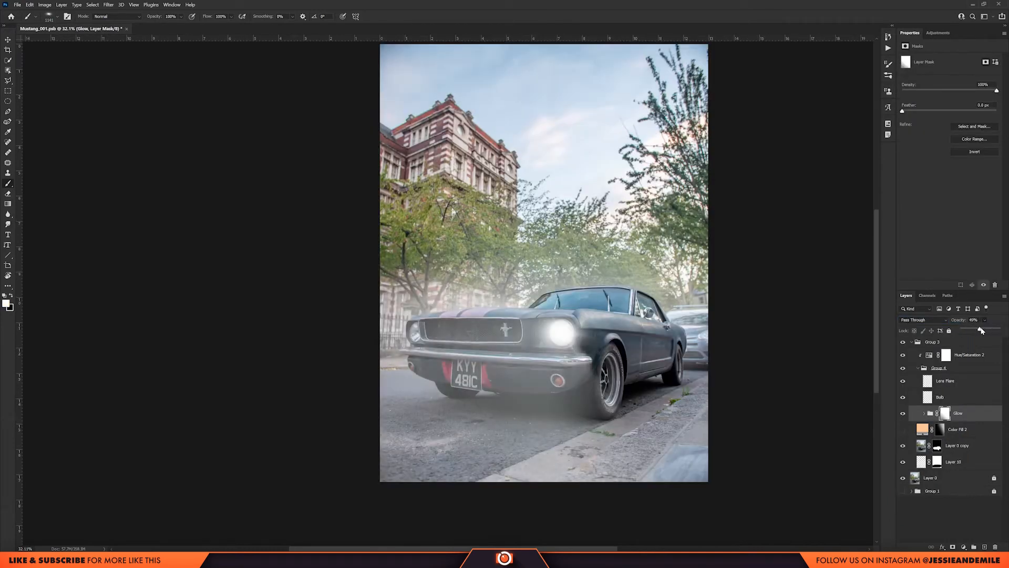
pyautogui.moveTo(982, 330); pyautogui.dragTo(996, 330)
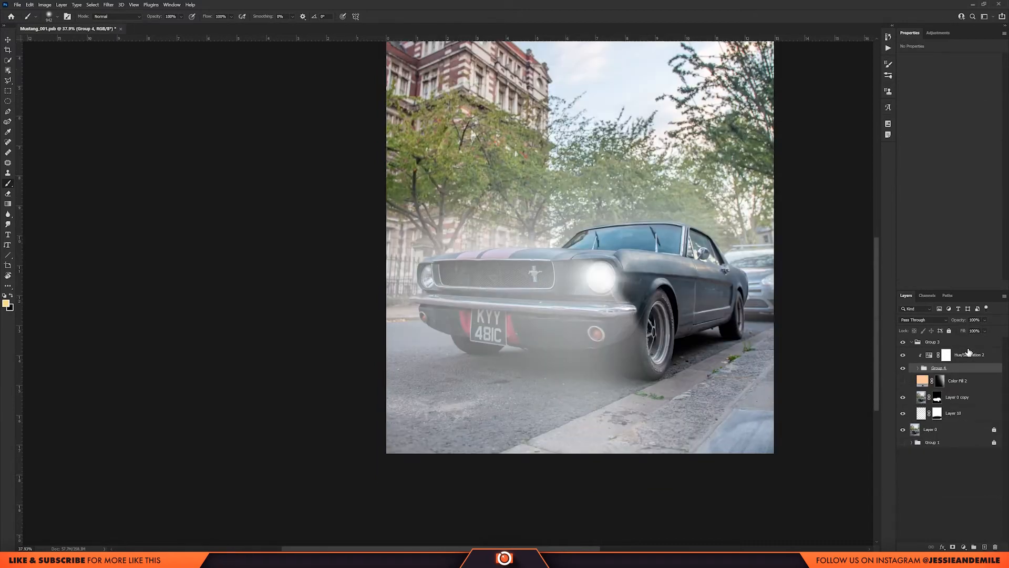
# Group the Hue/Saturation adjustment with the headlight effects group, name the group Front light, and duplicate it.
pyautogui.keyDown('shift'); pyautogui.click(954, 359); pyautogui.keyUp('shift')
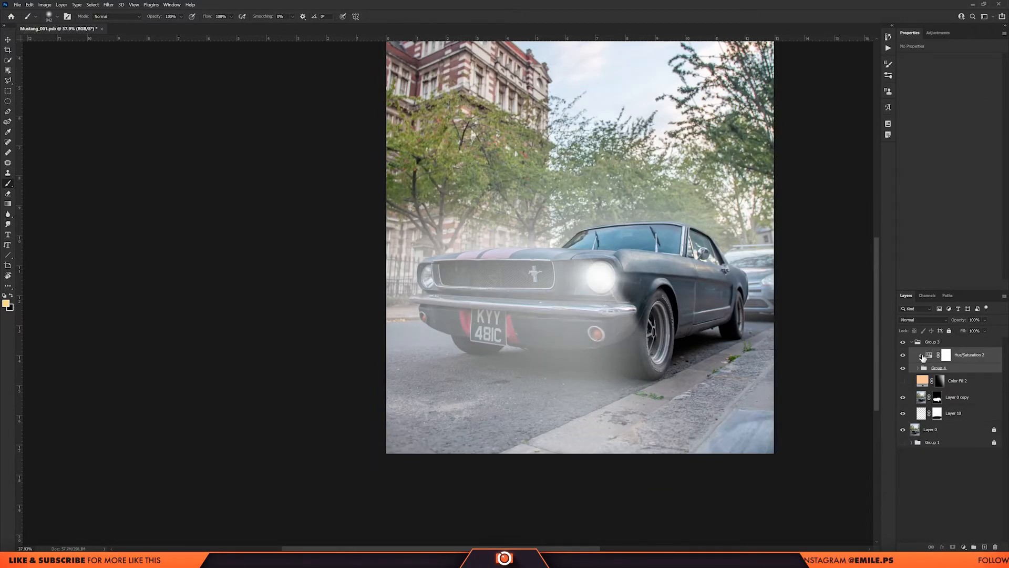
pyautogui.hotkey('ctrl', 'g')
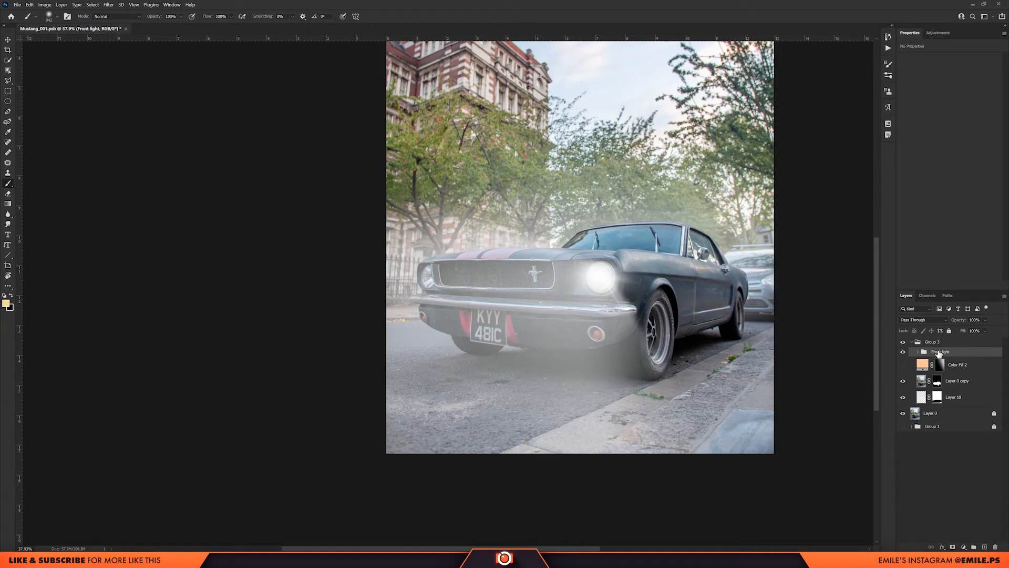
pyautogui.hotkey('ctrl', 'j')
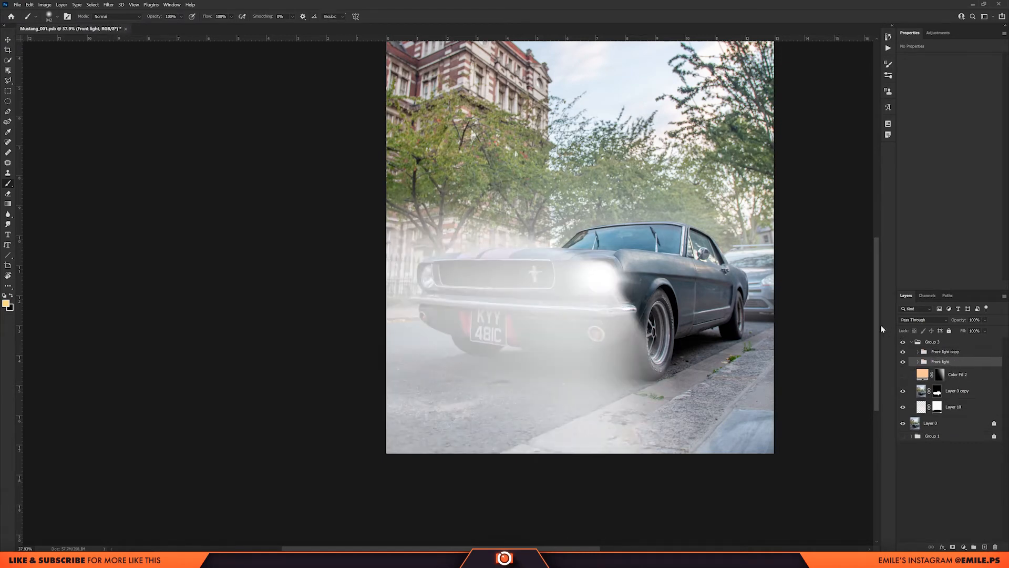
# Move the lower Front light group onto the farther headlight and scale it down to fit.
pyautogui.hotkey('ctrl', 't')
pyautogui.moveTo(689, 323); pyautogui.dragTo(555, 317)
pyautogui.moveTo(620, 242)
pyautogui.mouseDown()
pyautogui.moveTo(603, 241)
pyautogui.moveTo(574, 265)
pyautogui.moveTo(609, 243)
pyautogui.moveTo(588, 258)
pyautogui.mouseUp()
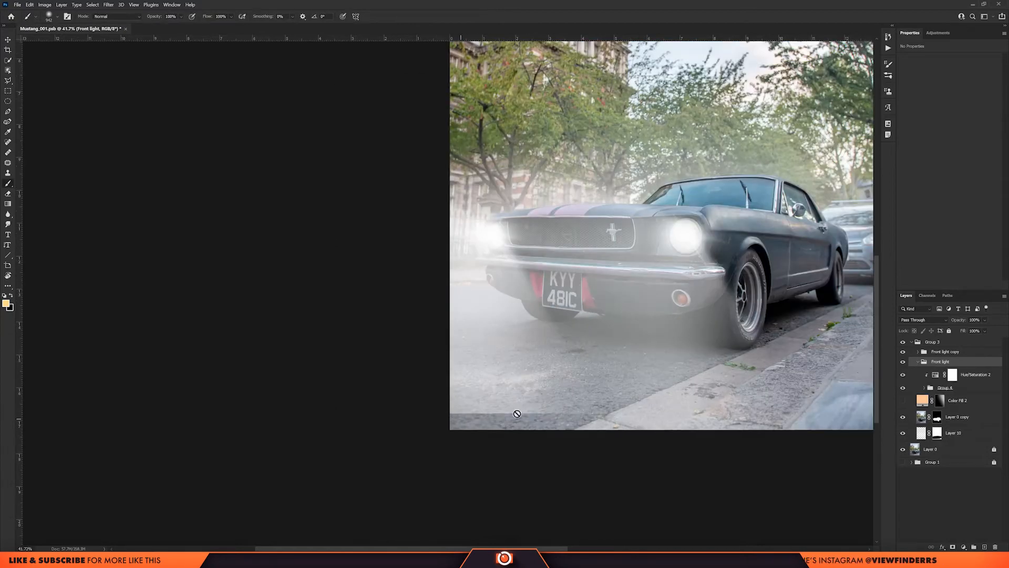
# Stretch the Glow group inside the farther headlight's group downward past the photo's lower edge.
pyautogui.click(924, 388)
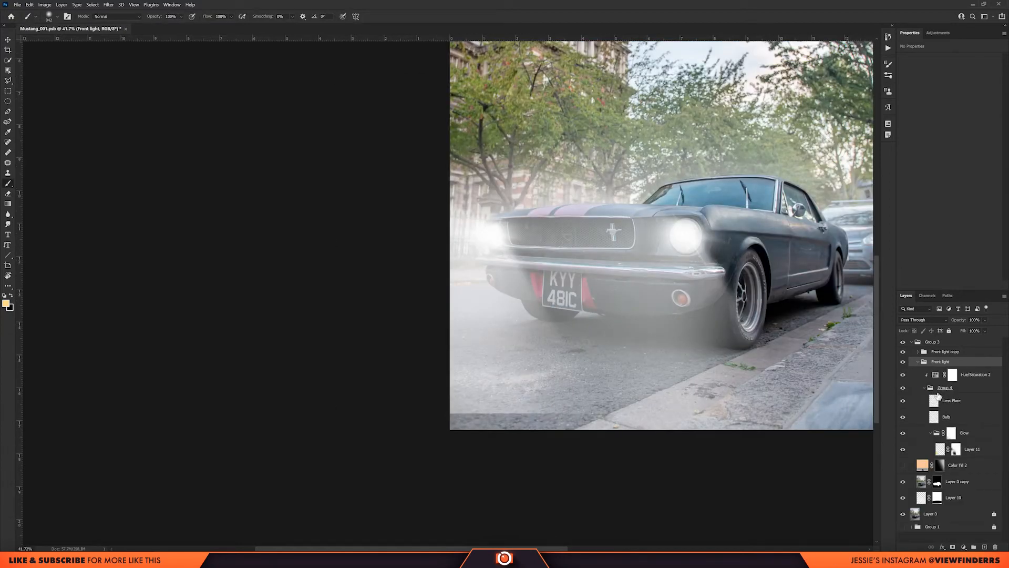
pyautogui.click(973, 436)
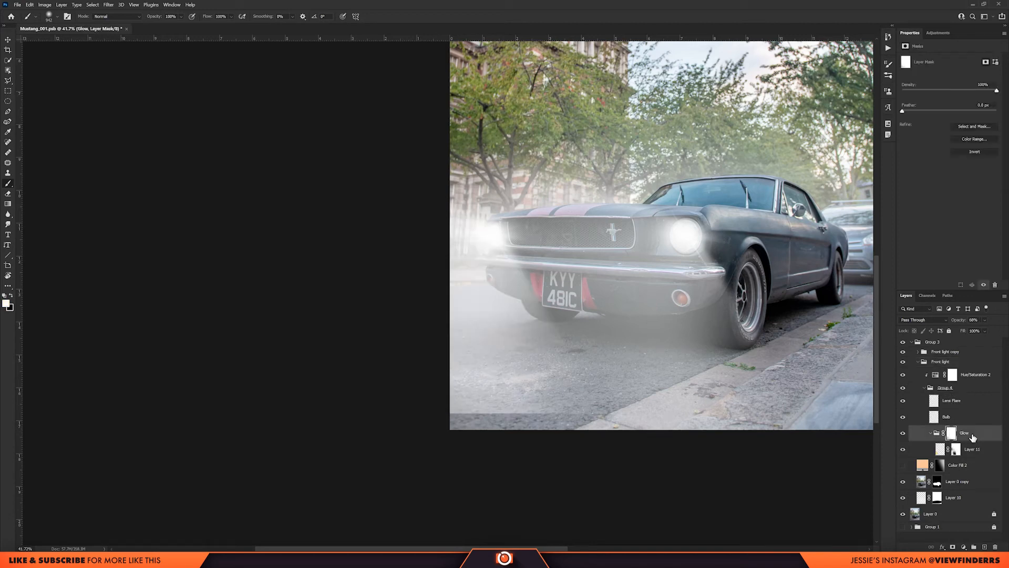
pyautogui.hotkey('ctrl', 't')
pyautogui.moveTo(471, 415); pyautogui.dragTo(469, 440)
pyautogui.press('Return')
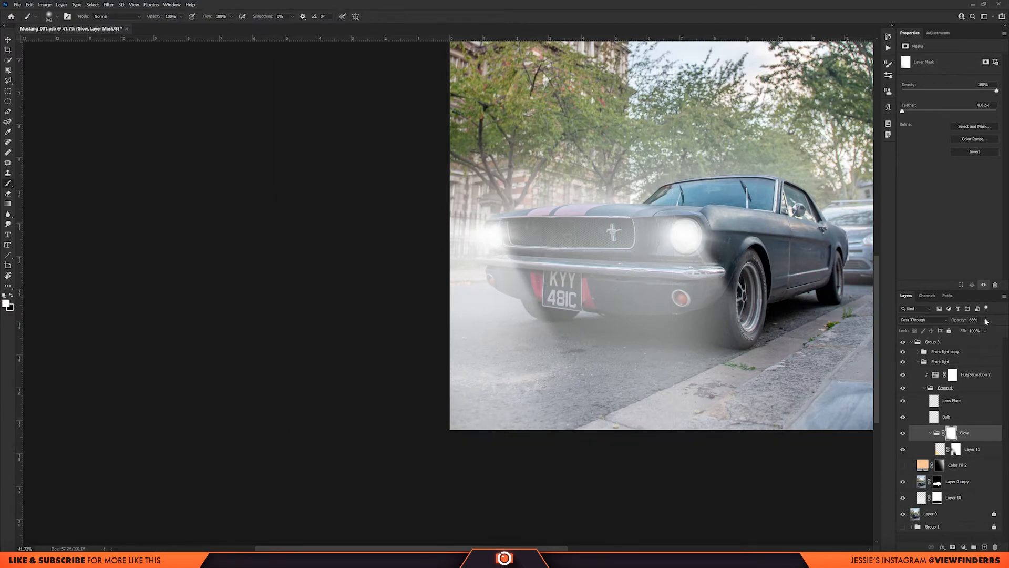
pyautogui.click(983, 329)
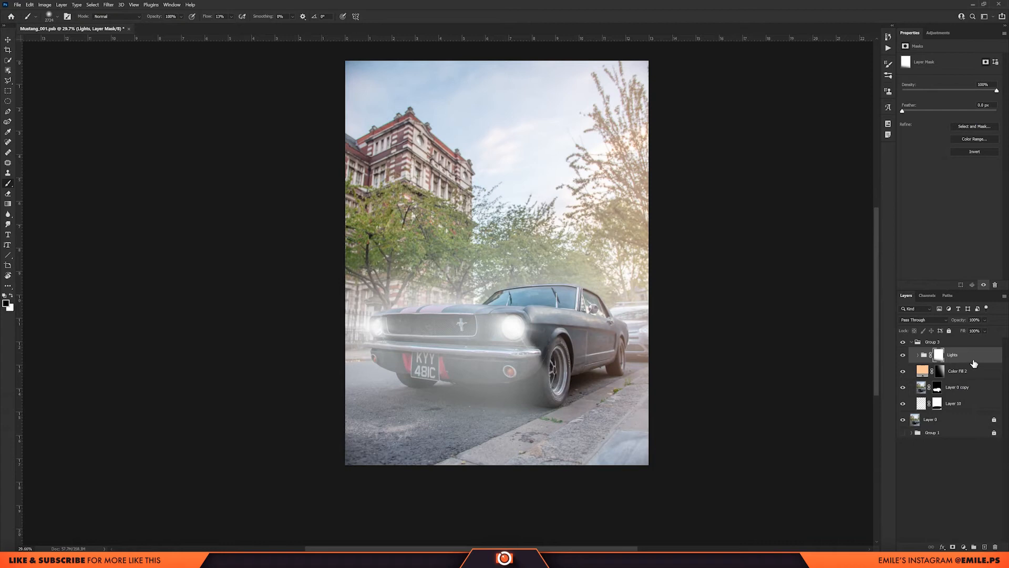
# Compare the photo with and without the effects in Group 3.
pyautogui.click(903, 342)
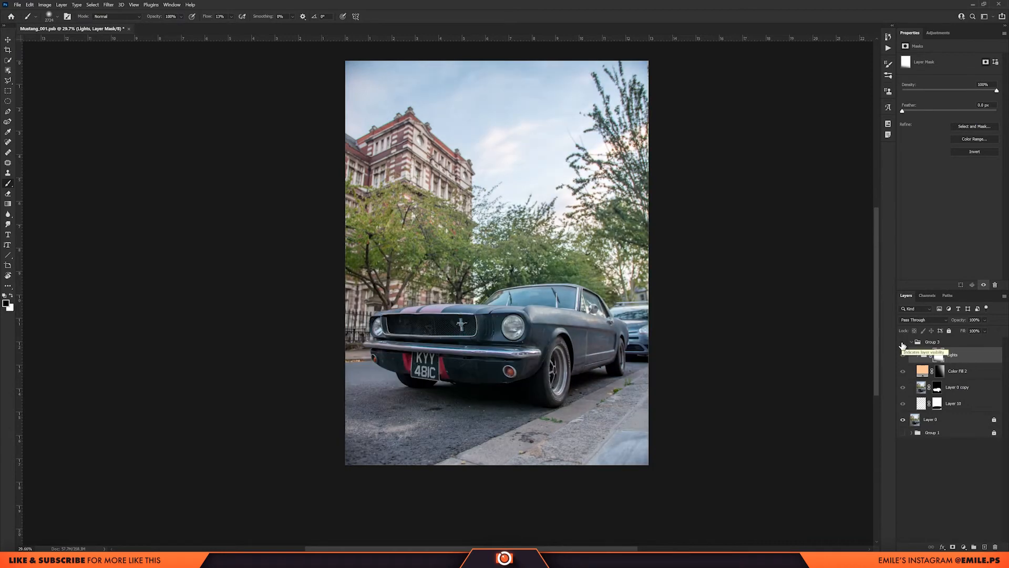
pyautogui.click(903, 343)
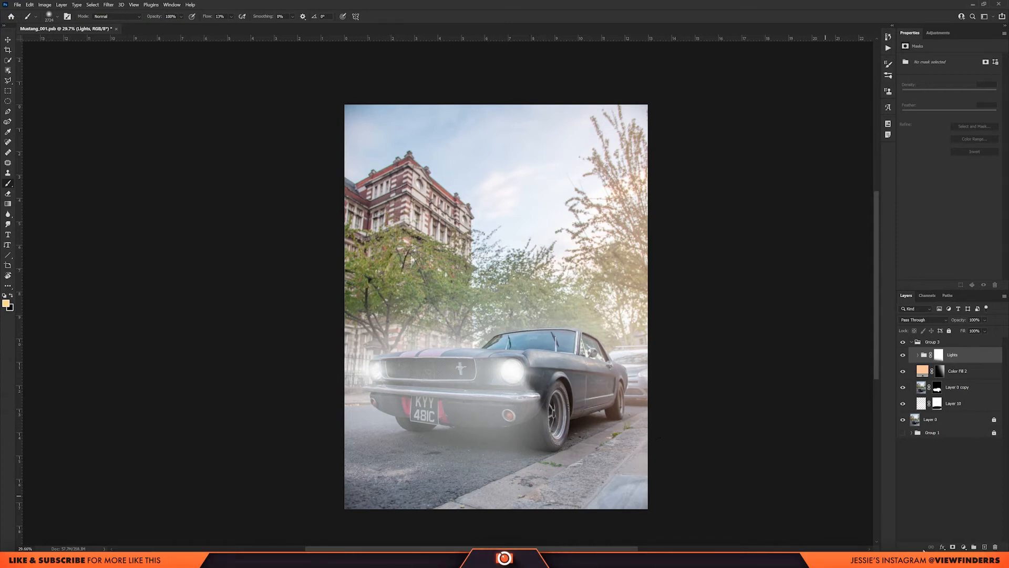
# Add a black-filled layer above the Lights group and an empty layer above it.
pyautogui.click(985, 548)
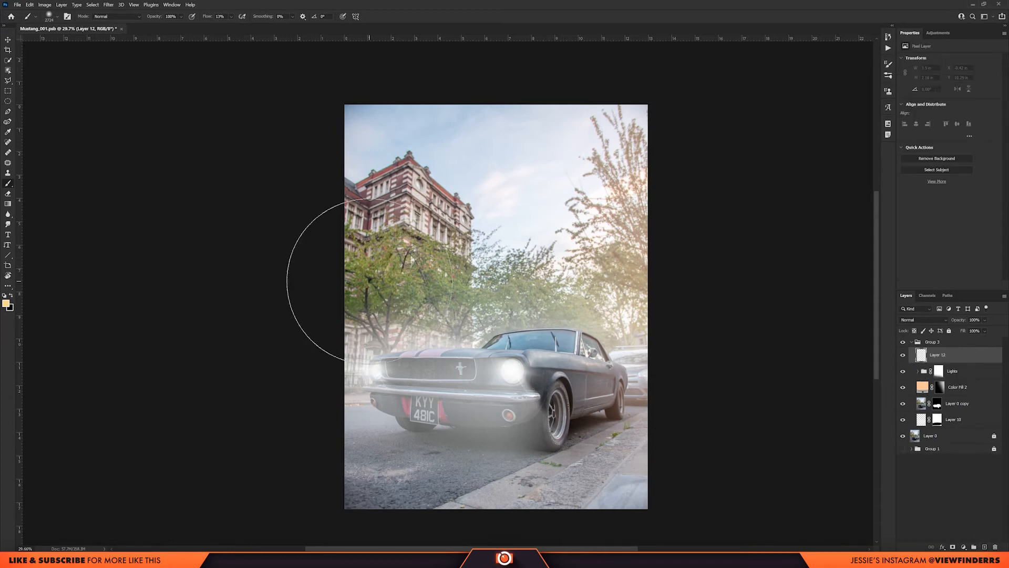
pyautogui.hotkey('ctrl', 'BackSpace')
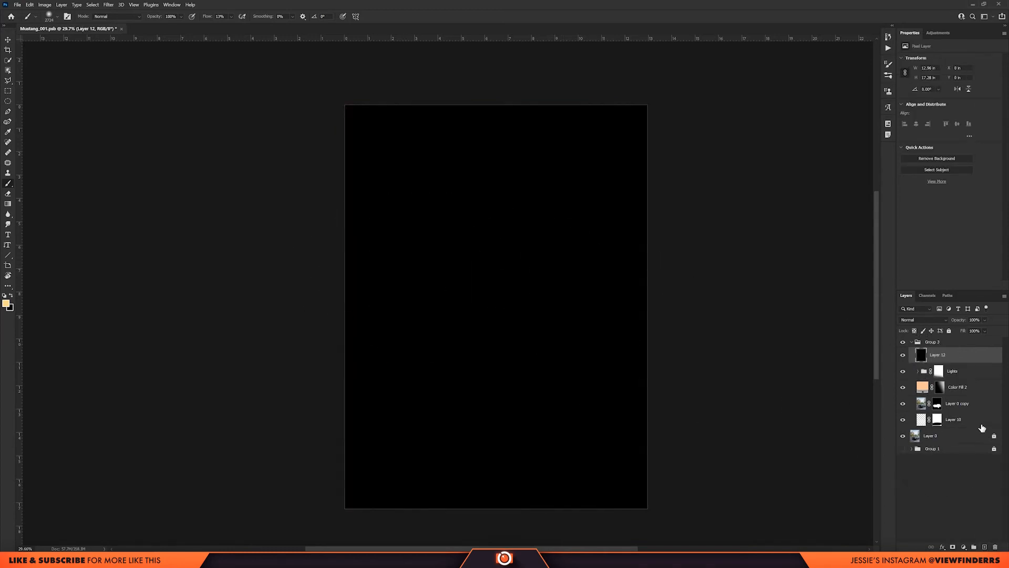
pyautogui.click(984, 548)
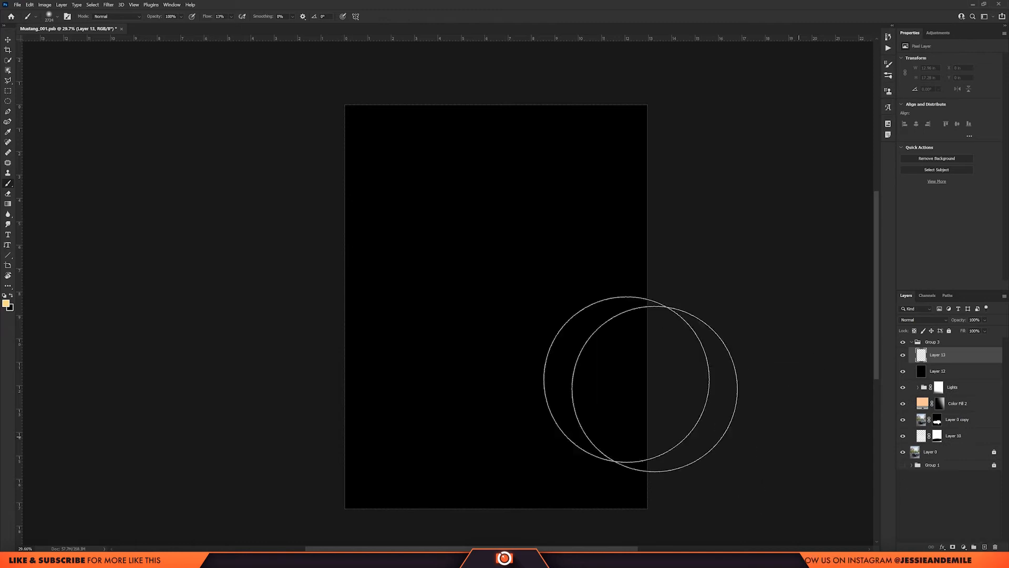
# Change the foreground color to white and render Clouds on the empty top layer.
pyautogui.click(109, 5)
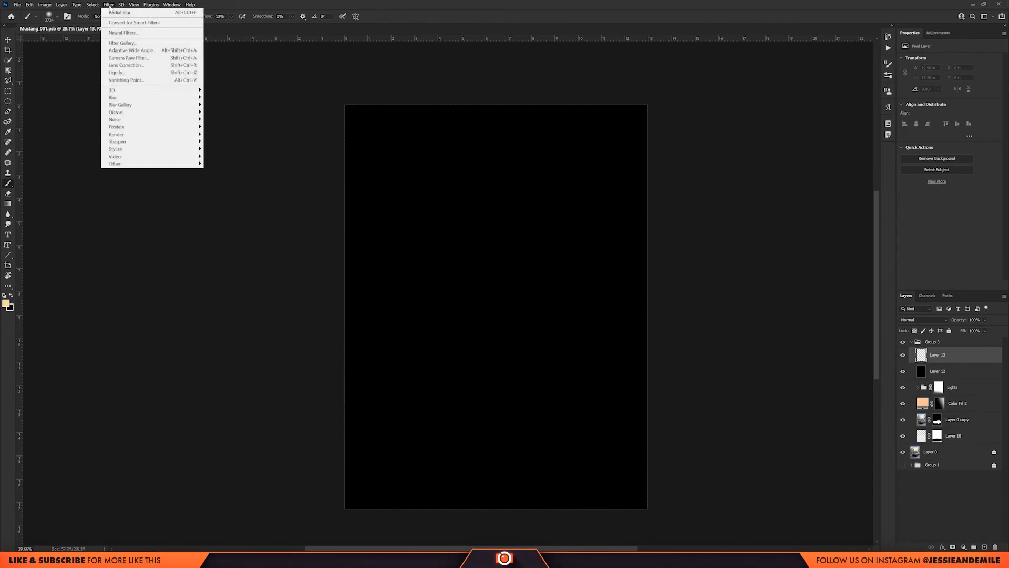
pyautogui.moveTo(151, 135)
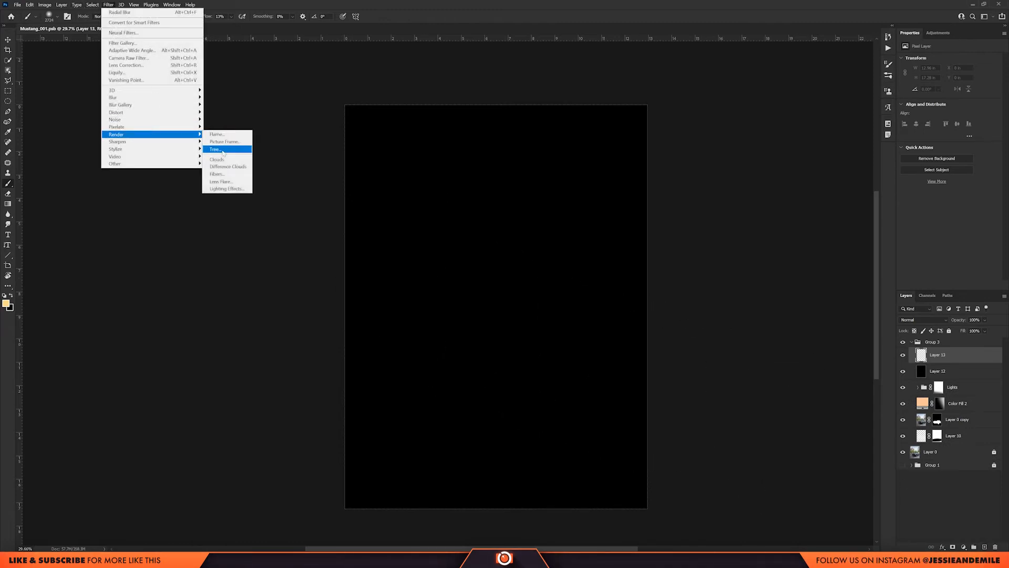
pyautogui.click(229, 160)
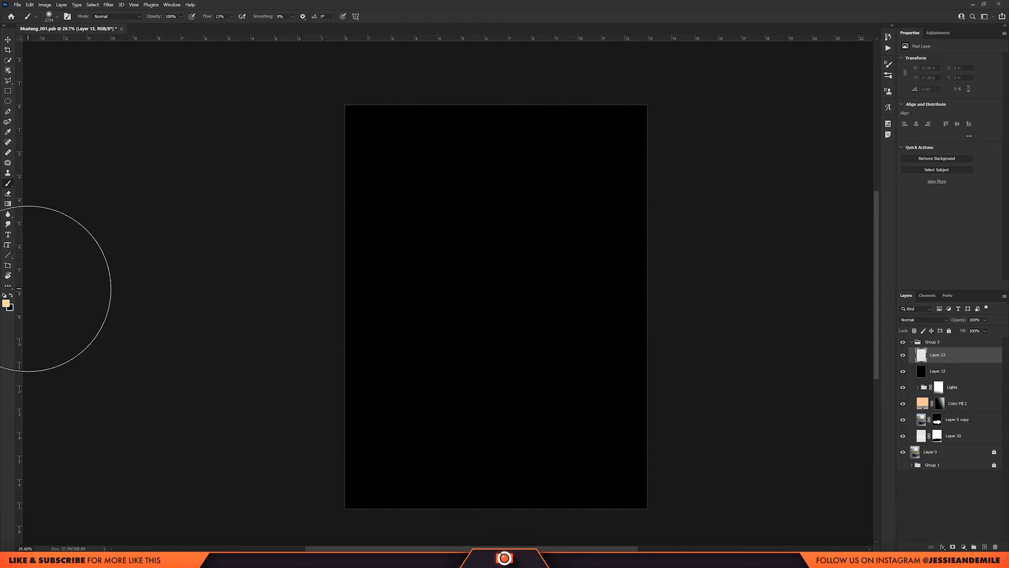
pyautogui.click(5, 303)
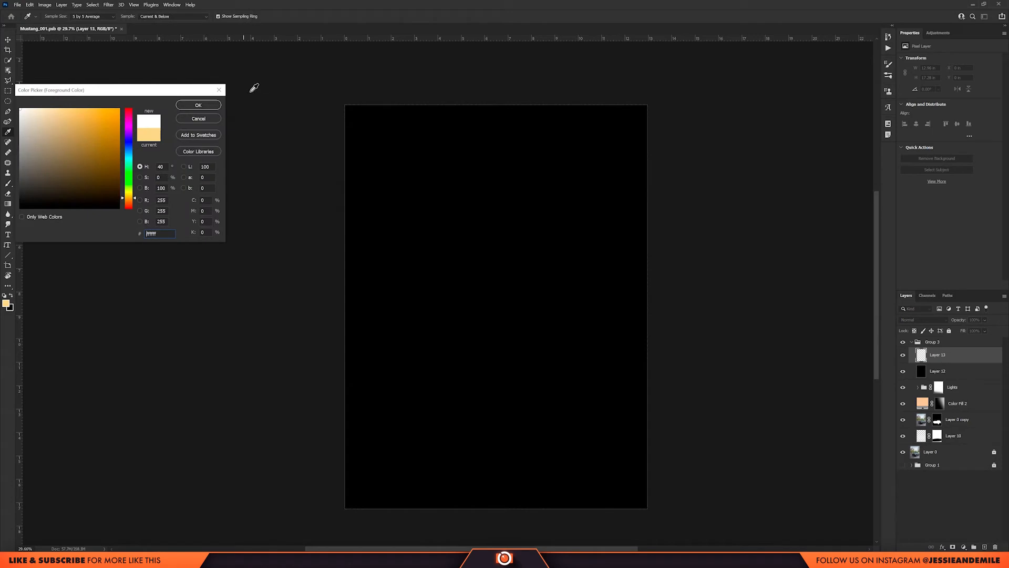
pyautogui.click(198, 105)
pyautogui.click(108, 4)
pyautogui.click(126, 11)
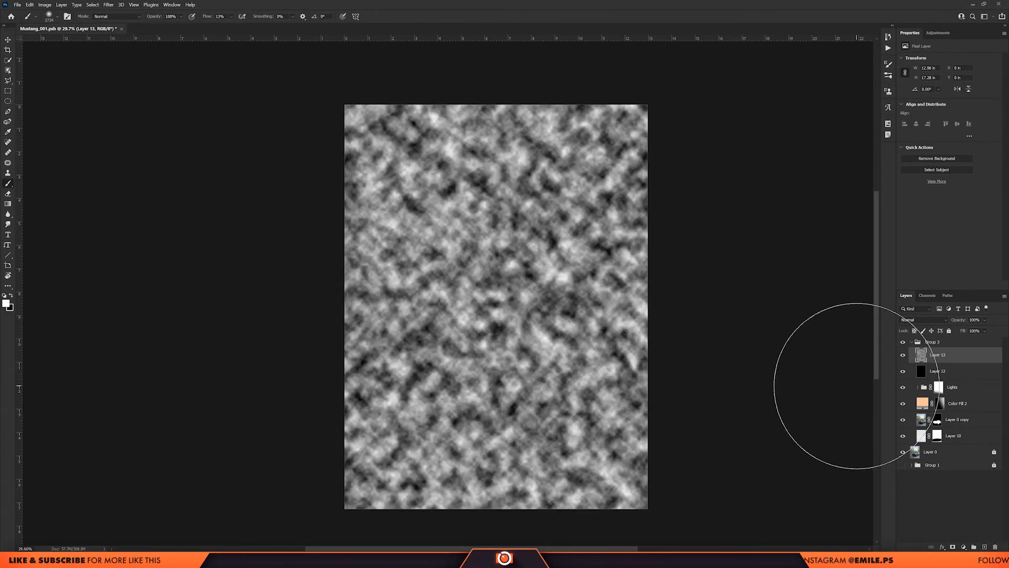
# Add a black mask to the clouds layer and switch the painting color to white.
pyautogui.keyDown('alt'); pyautogui.click(953, 548); pyautogui.keyUp('alt')
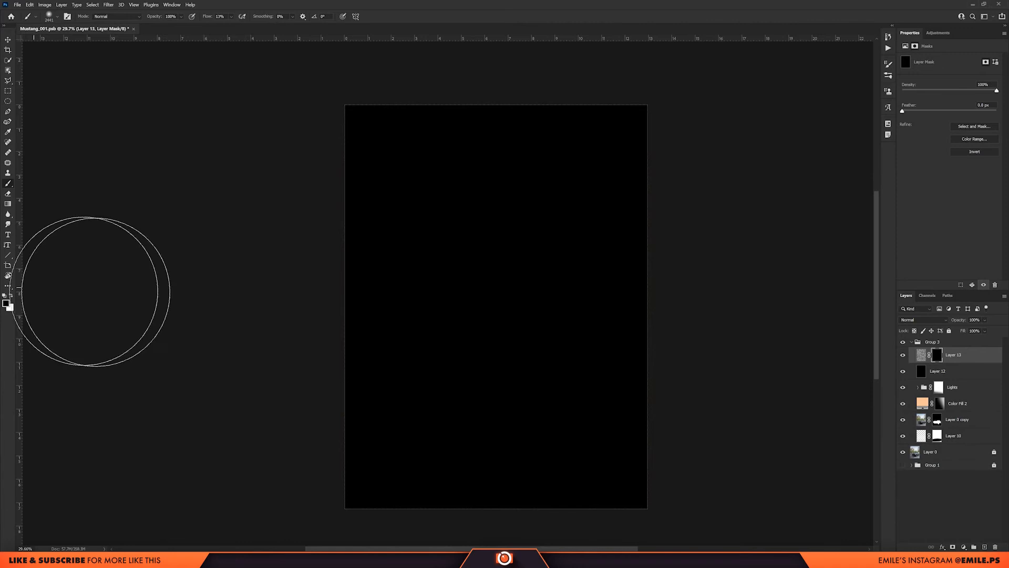
pyautogui.press('x')
pyautogui.moveTo(475, 315)
pyautogui.mouseDown()
pyautogui.moveTo(528, 300)
pyautogui.moveTo(503, 315)
pyautogui.mouseUp()
pyautogui.click(502, 317)
pyautogui.hotkey('ctrl', 'z')
# Reveal the center of the clouds with one large soft white brush dab at 100% flow, and apply the layer mask.
pyautogui.moveTo(208, 17); pyautogui.dragTo(295, 24)
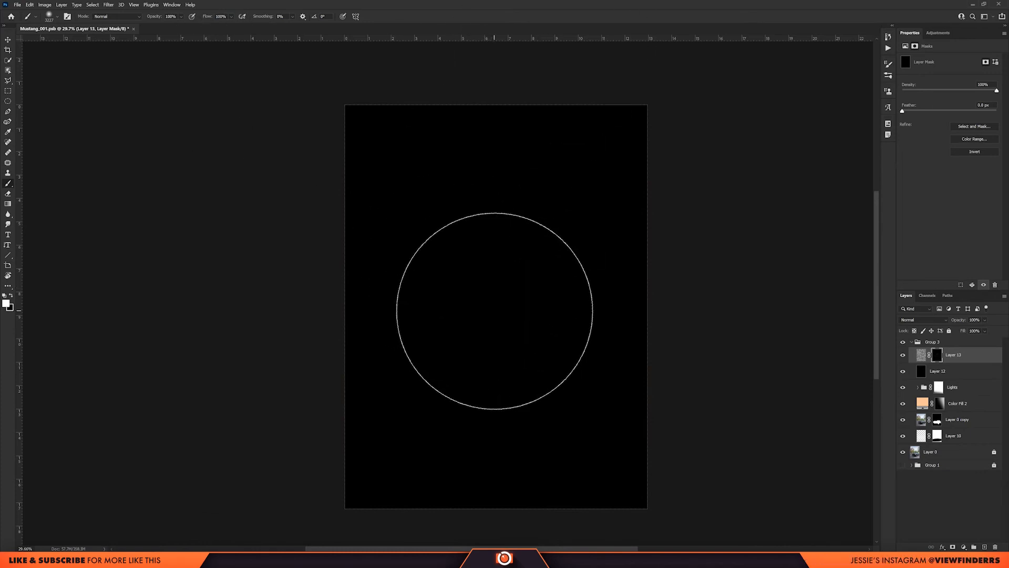
pyautogui.click(495, 311)
pyautogui.rightClick(938, 355)
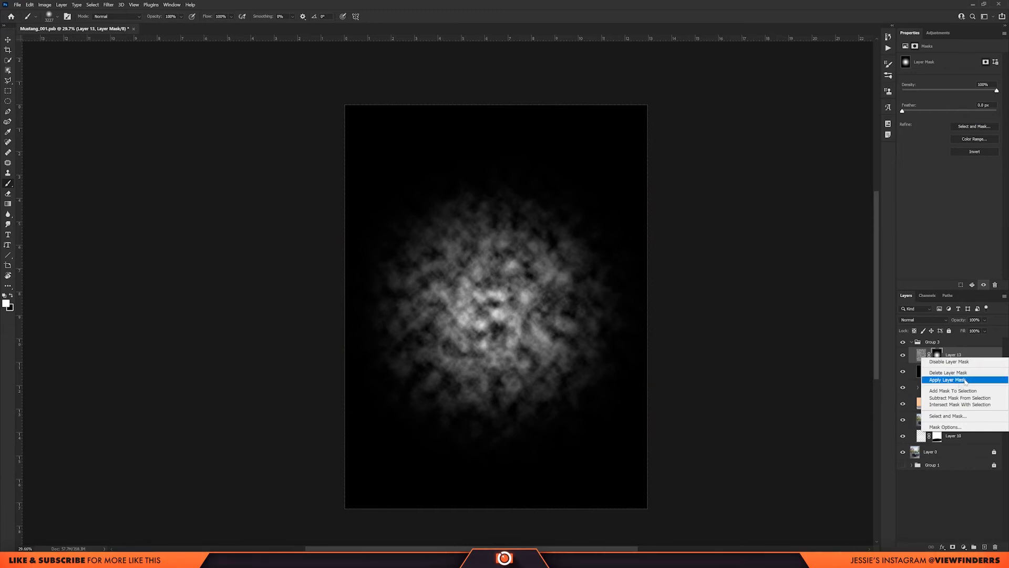
pyautogui.click(948, 380)
# Apply a Radial Blur to the clouds layer with amount 100, Zoom method and Good quality.
pyautogui.click(108, 4)
pyautogui.moveTo(139, 100)
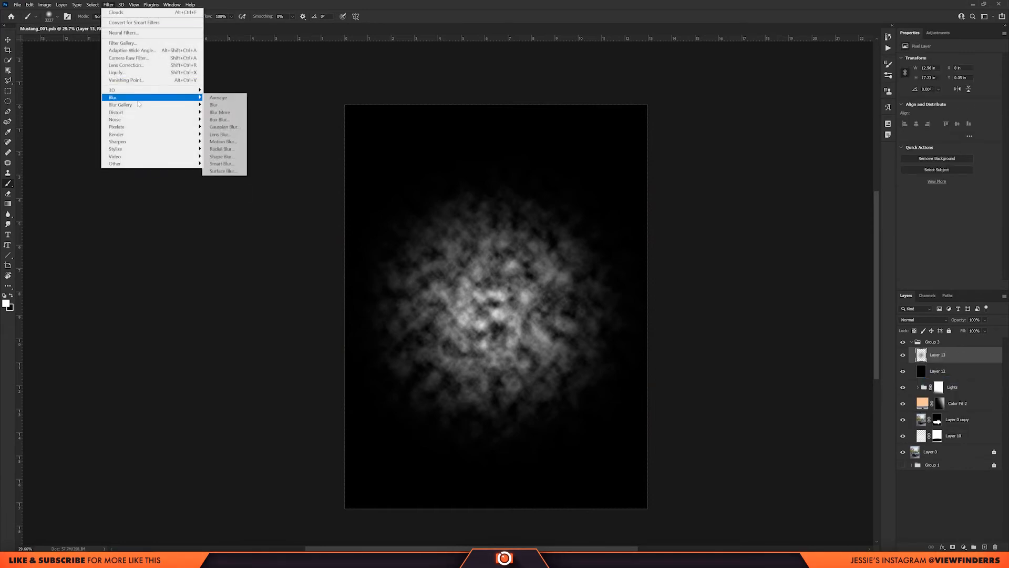
pyautogui.click(221, 150)
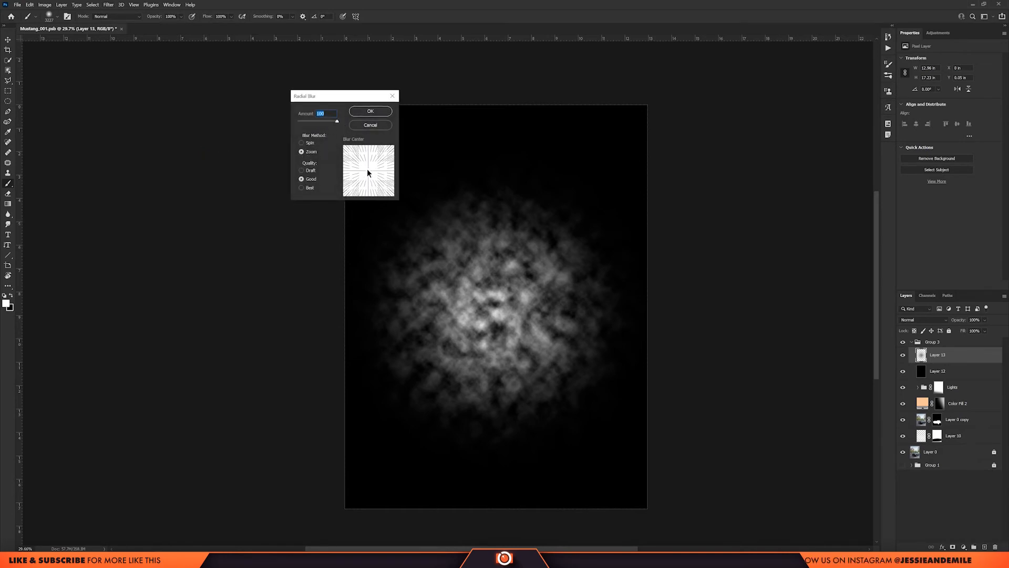
pyautogui.click(370, 111)
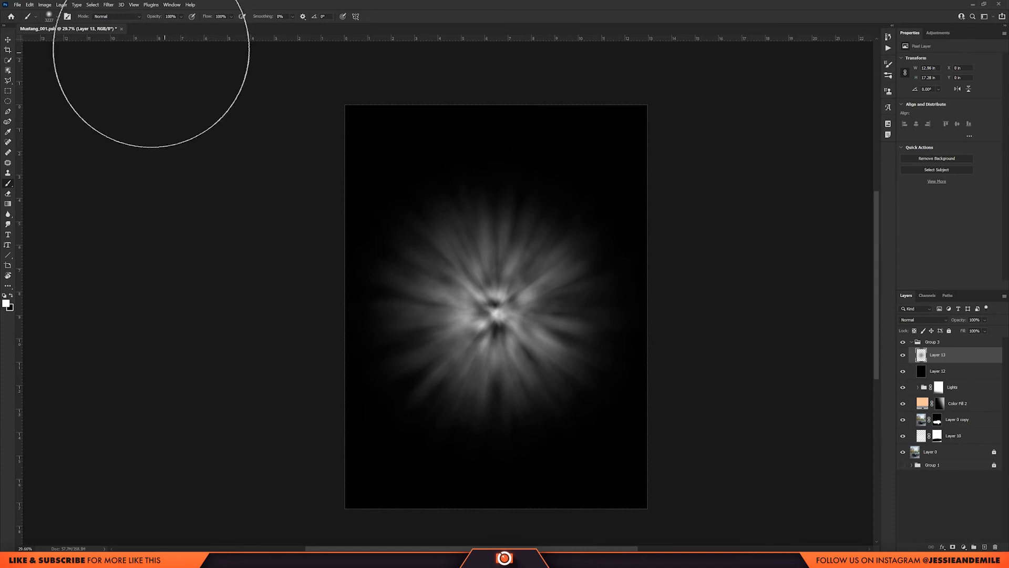
# Repeat the same Radial Blur two more times on the clouds layer to smooth the rays.
pyautogui.click(111, 6)
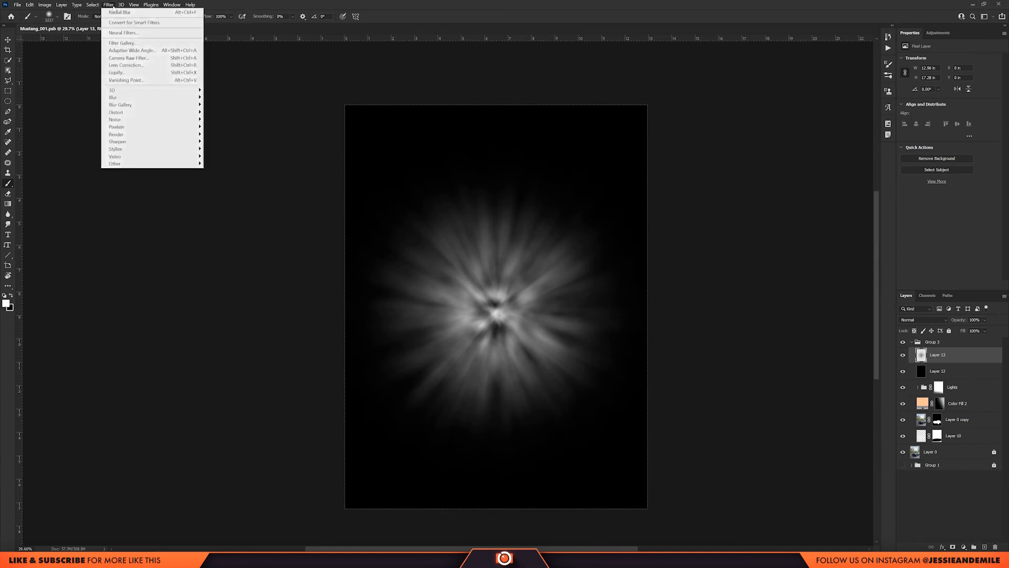
pyautogui.click(117, 12)
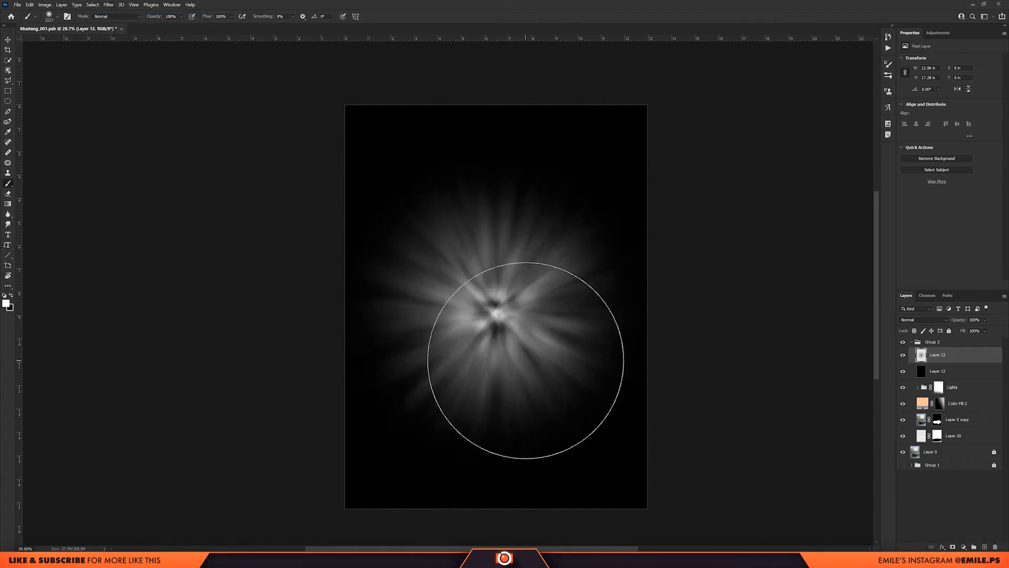
pyautogui.hotkey('ctrl', 'alt', 'f')
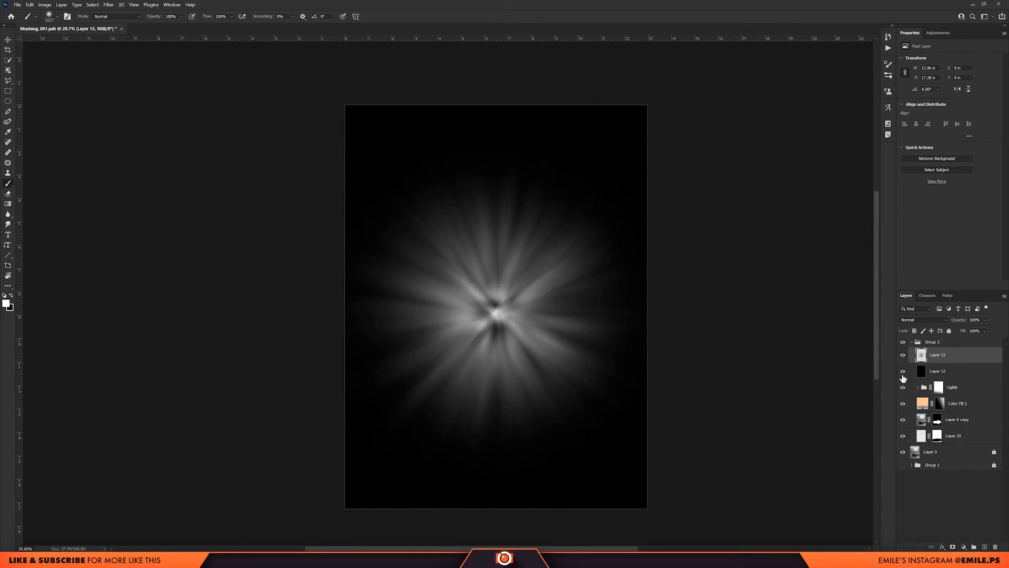
# Hide the black layer and set the light rays layer's blend mode to Linear Dodge (Add).
pyautogui.click(903, 373)
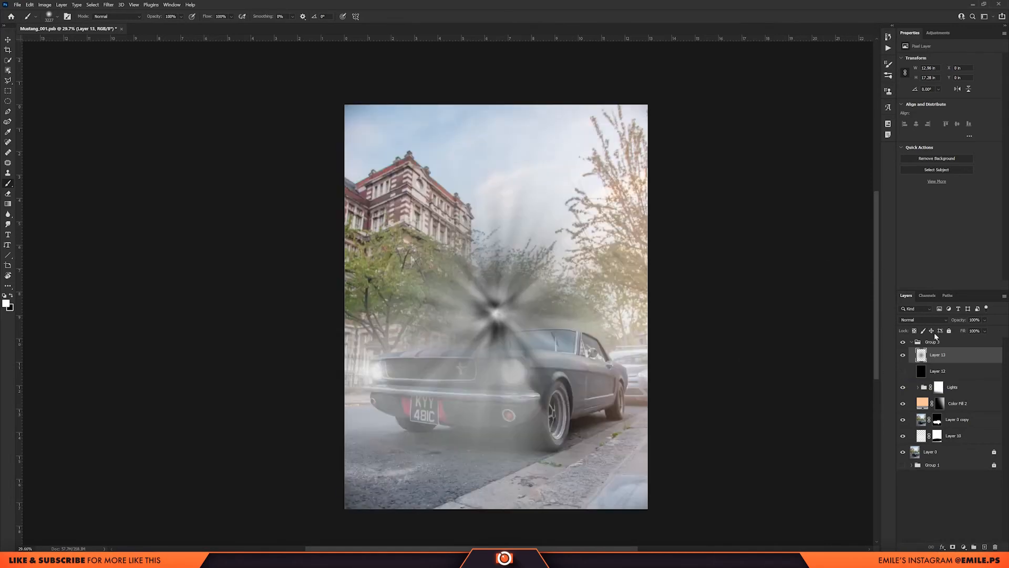
pyautogui.click(930, 320)
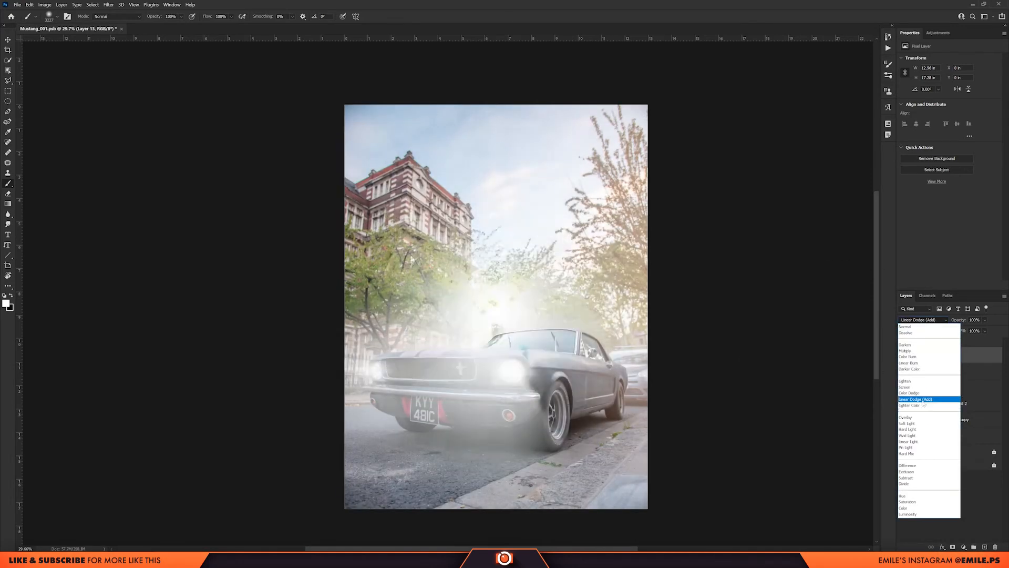
pyautogui.click(923, 400)
# Move the light rays onto the nearer headlight and lower the layer's opacity to 88%.
pyautogui.press('v')
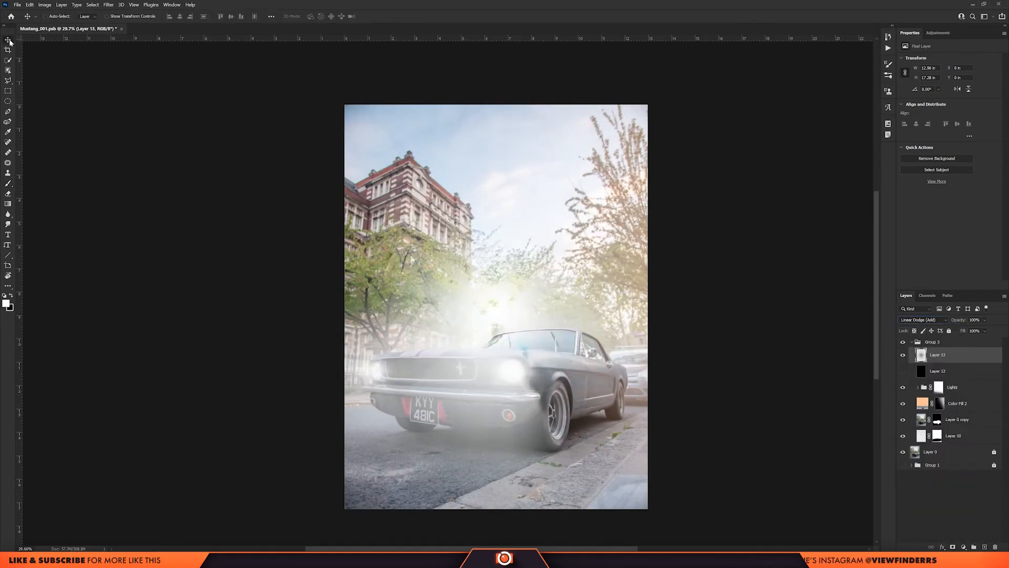
pyautogui.moveTo(547, 362); pyautogui.dragTo(497, 409)
pyautogui.moveTo(964, 325)
pyautogui.mouseDown()
pyautogui.moveTo(950, 325)
pyautogui.moveTo(967, 325)
pyautogui.mouseUp()
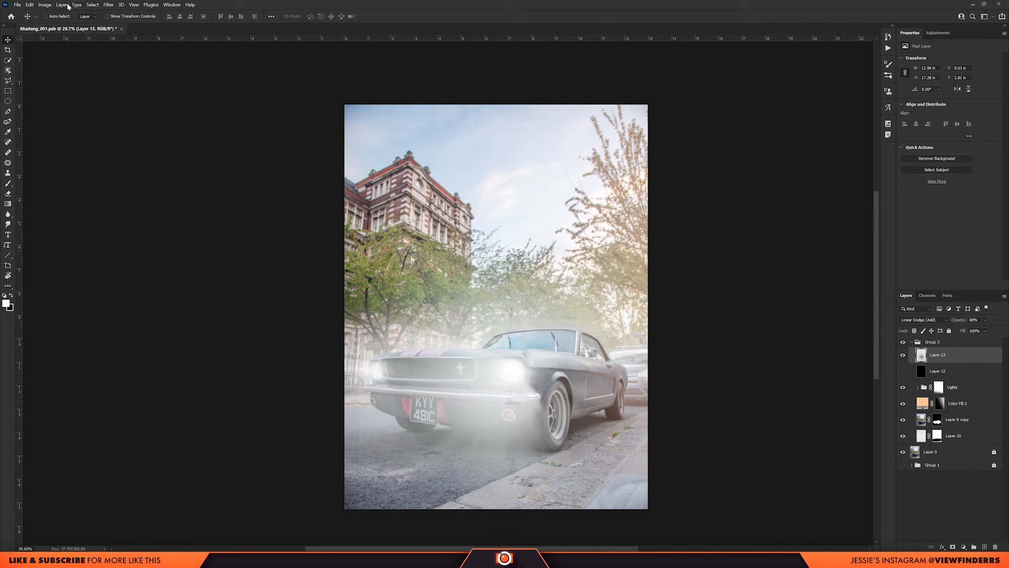
# Increase the light rays layer's contrast with a Levels adjustment, raising the black input and lowering the white input.
pyautogui.click(45, 5)
pyautogui.moveTo(90, 22)
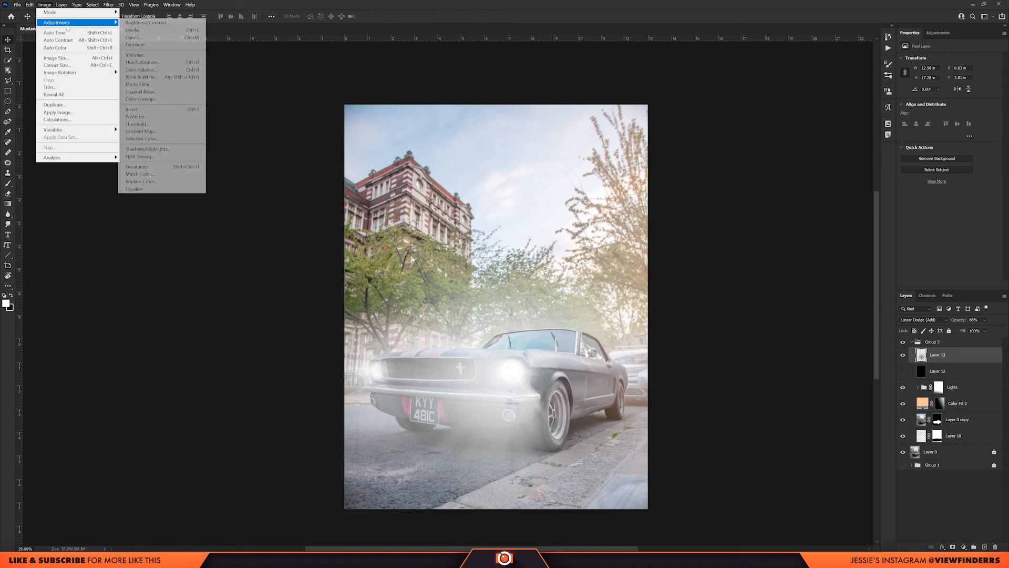
pyautogui.click(155, 31)
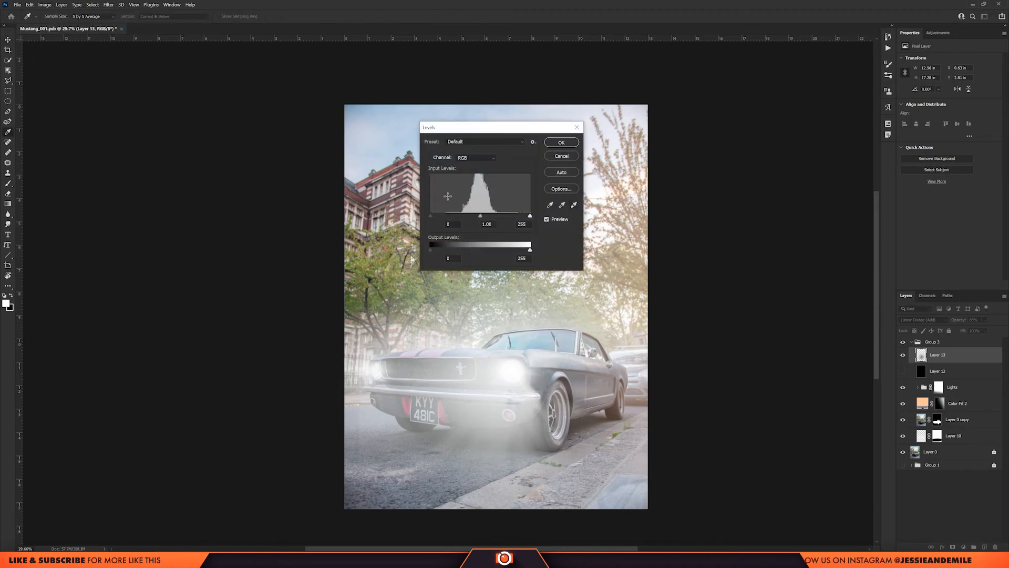
pyautogui.moveTo(454, 225); pyautogui.dragTo(456, 225)
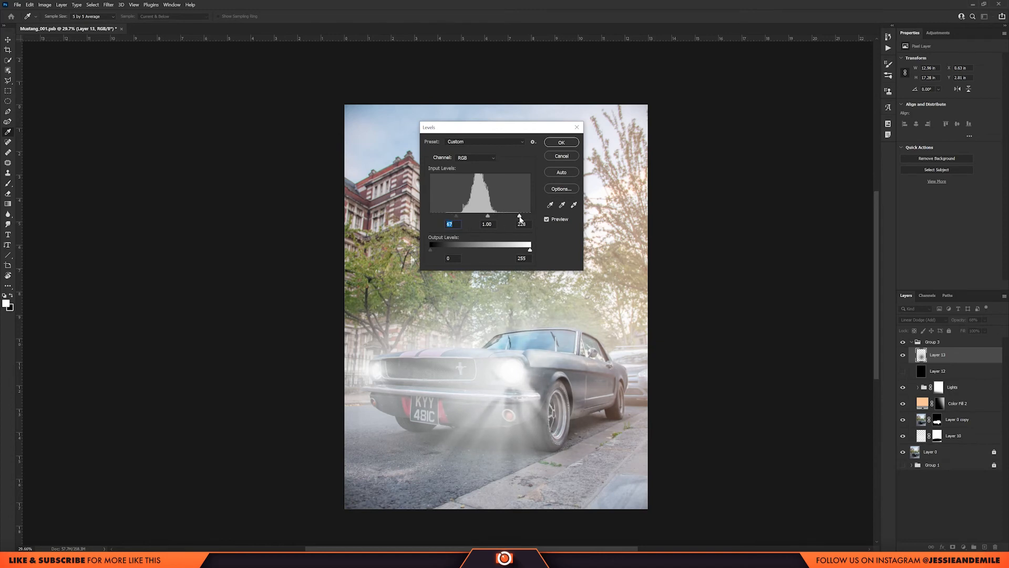
pyautogui.moveTo(456, 218); pyautogui.dragTo(460, 217)
pyautogui.click(559, 143)
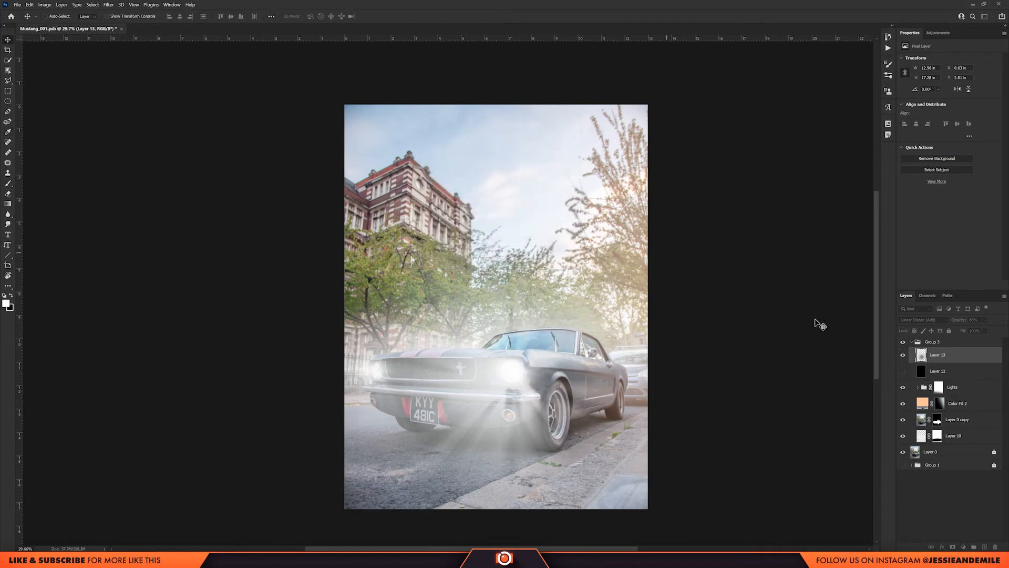
# Add a layer mask to the light rays layer and paint out the unwanted rays above the headlight with a large soft black brush.
pyautogui.scroll(-4, 452, 376)
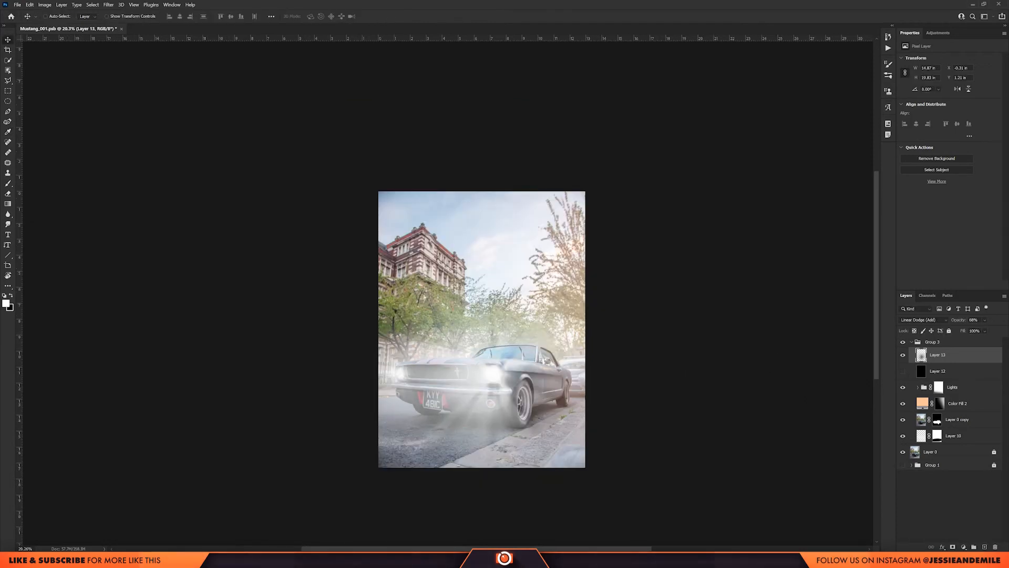
pyautogui.click(952, 547)
pyautogui.press('b')
pyautogui.keyDown('alt'); pyautogui.rightClick(513, 314); pyautogui.keyUp('alt')
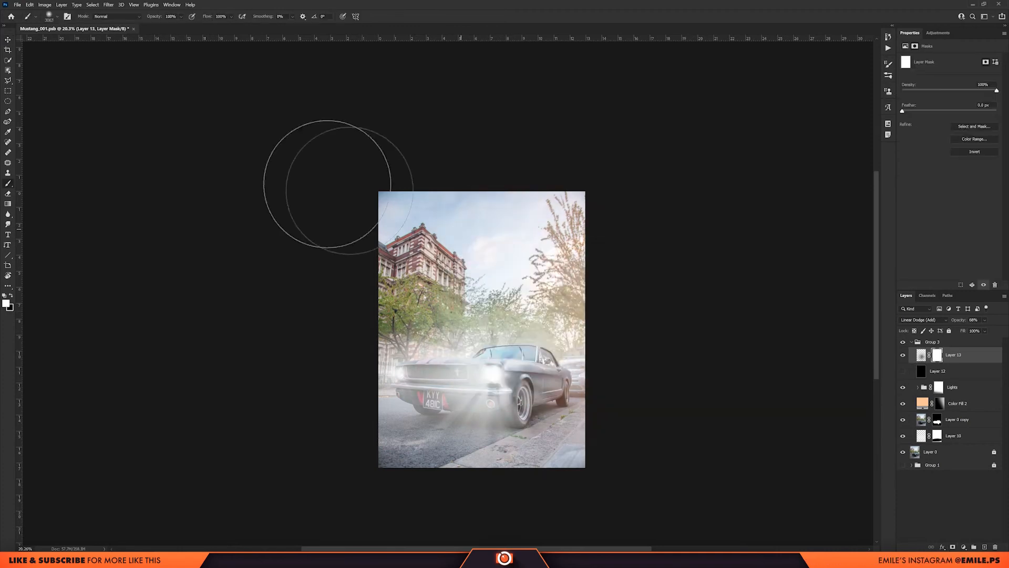
pyautogui.moveTo(502, 295)
pyautogui.mouseDown()
pyautogui.moveTo(618, 352)
pyautogui.moveTo(529, 279)
pyautogui.moveTo(390, 284)
pyautogui.moveTo(340, 304)
pyautogui.mouseUp()
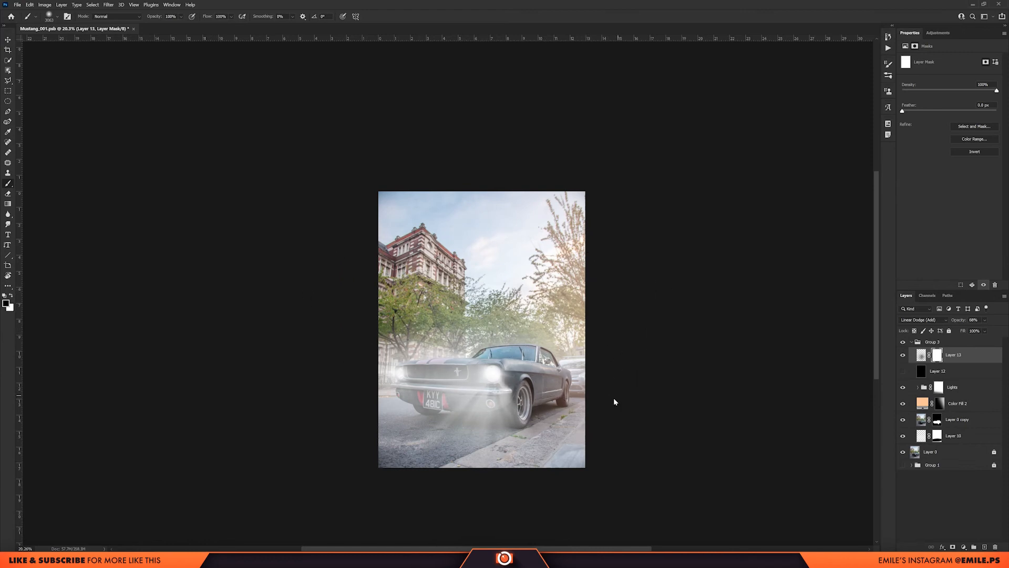
pyautogui.scroll(5, 534, 394)
pyautogui.keyDown('alt'); pyautogui.rightClick(565, 394); pyautogui.keyUp('alt')
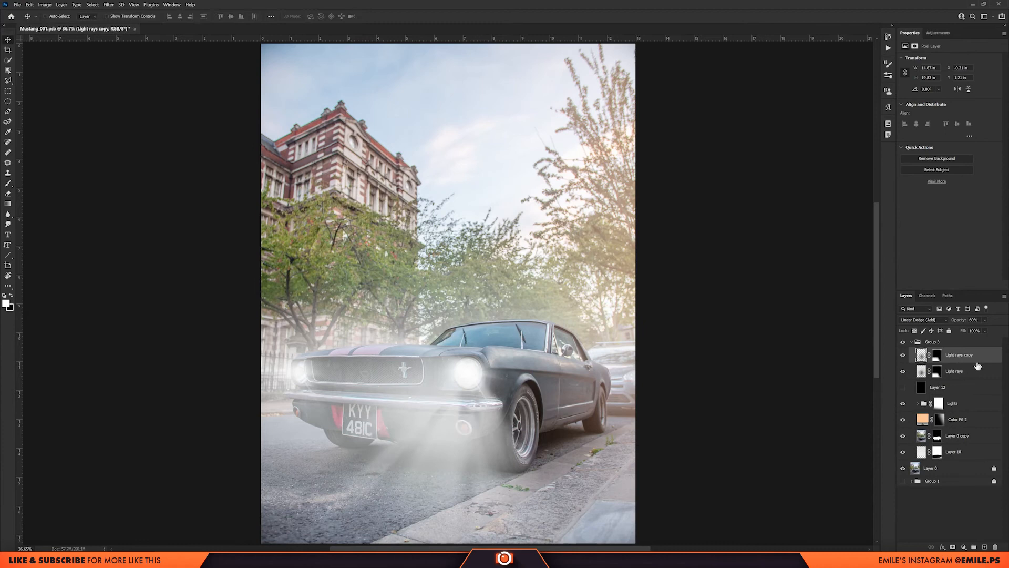
# Move the other light rays layer onto the farther headlight, transform it to fit and lower its opacity.
pyautogui.click(977, 370)
pyautogui.moveTo(452, 392); pyautogui.dragTo(294, 363)
pyautogui.hotkey('ctrl', 't')
pyautogui.moveTo(520, 354); pyautogui.dragTo(461, 367)
pyautogui.moveTo(344, 394); pyautogui.dragTo(384, 392)
pyautogui.moveTo(988, 330); pyautogui.dragTo(972, 330)
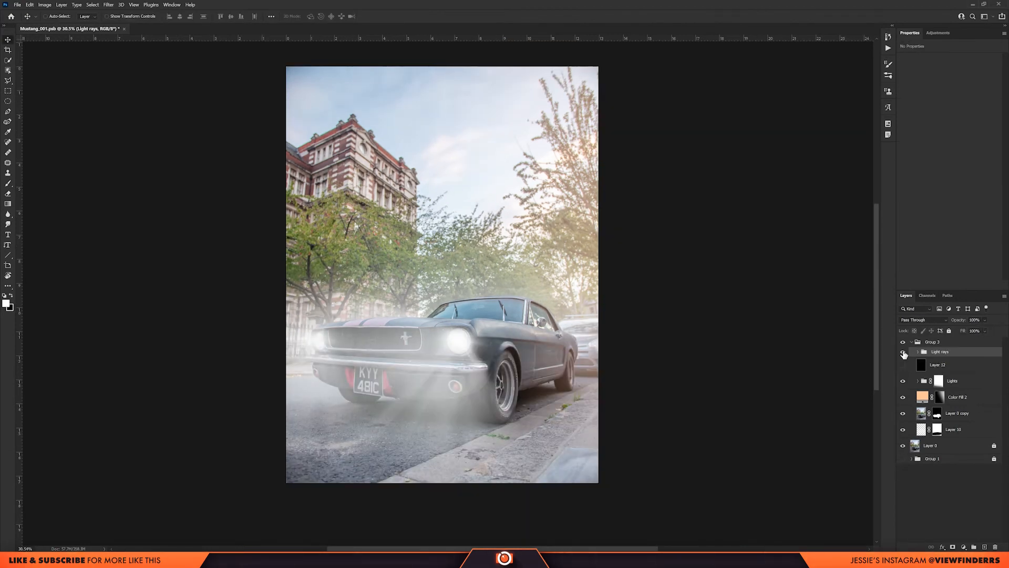
# Compare the photo with and without the Light rays group, and with and without the whole effects group.
pyautogui.click(903, 354)
pyautogui.click(904, 354)
pyautogui.click(904, 354)
pyautogui.click(904, 353)
pyautogui.click(903, 341)
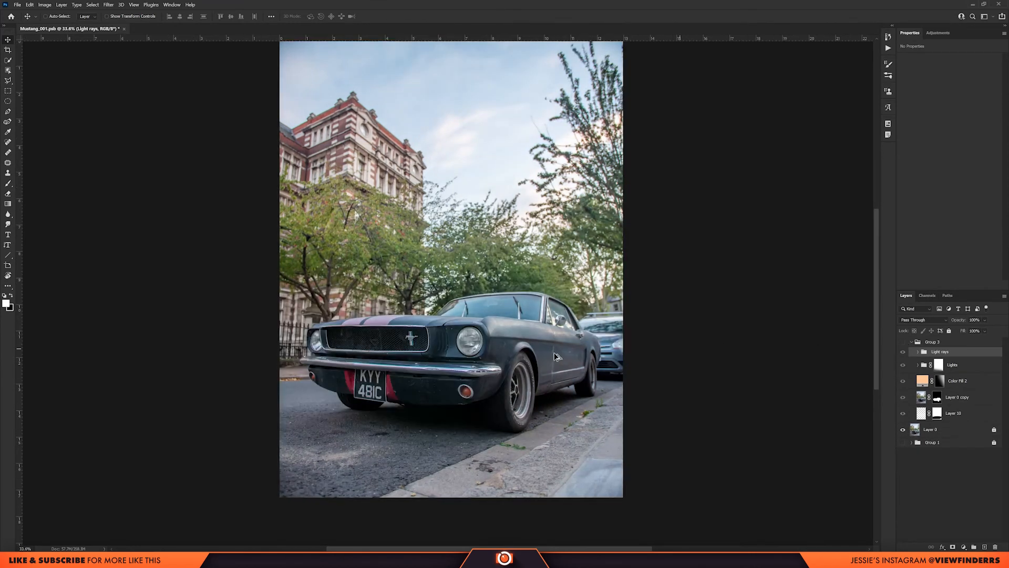
pyautogui.scroll(-2, 556, 357)
pyautogui.click(903, 342)
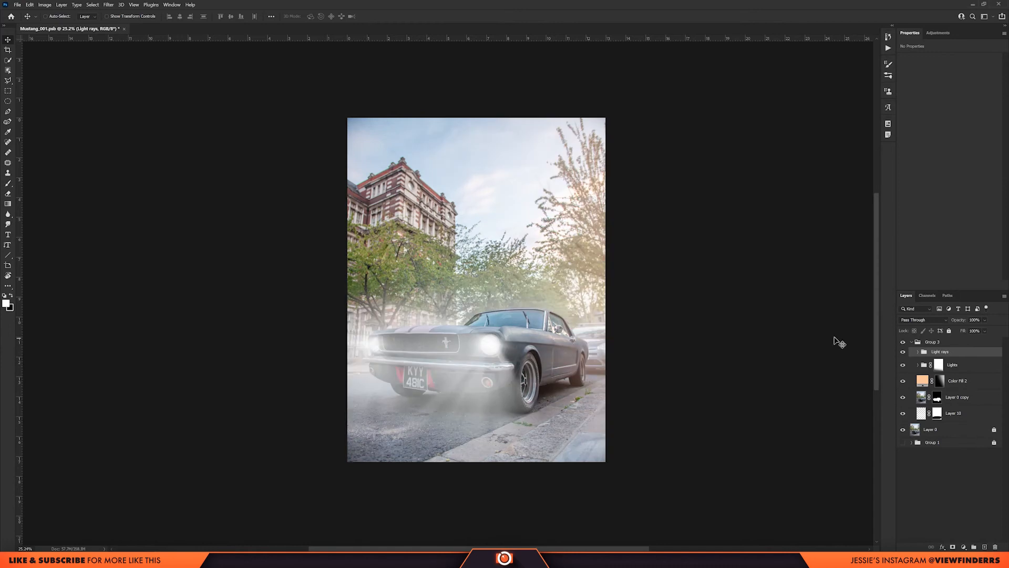
pyautogui.scroll(1, 506, 366)
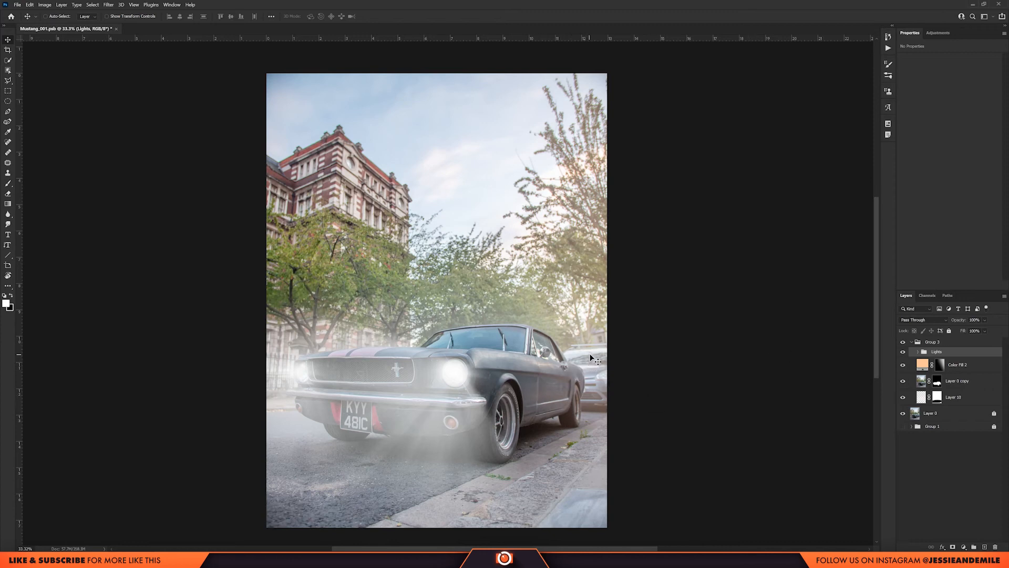
# Add a new layer above the Lights group, hide that group and choose Fog 10 from the 20 Fog PS Brushes set.
pyautogui.press('b')
pyautogui.hotkey('ctrl', 'shift', 'alt', 'n')
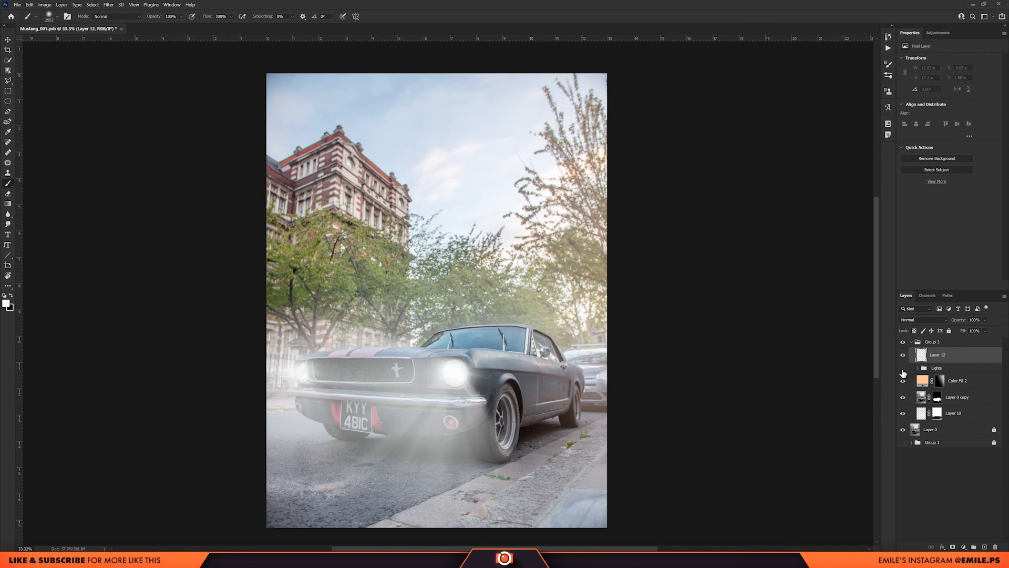
pyautogui.click(903, 369)
pyautogui.rightClick(552, 501)
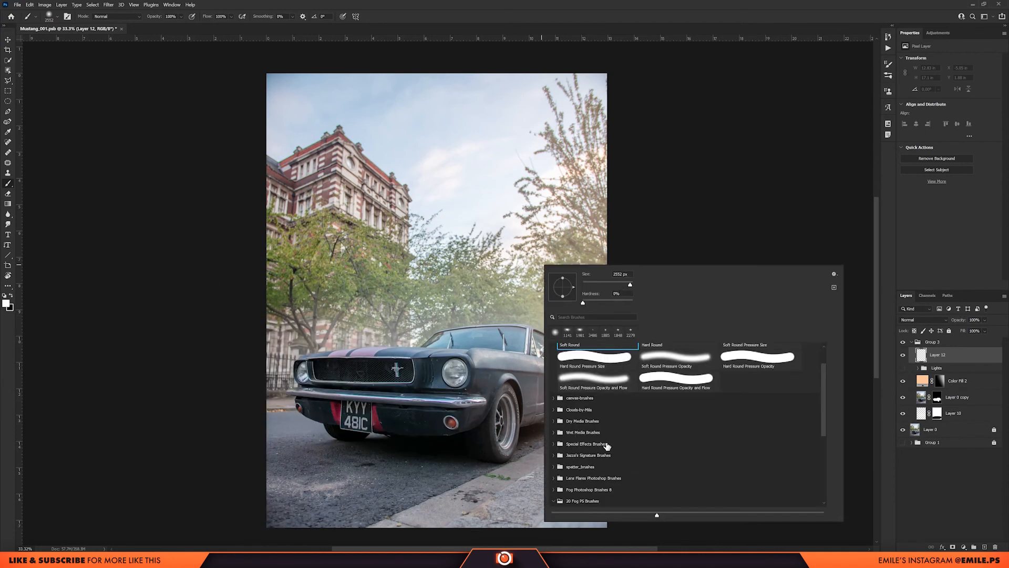
pyautogui.scroll(-6, 684, 439)
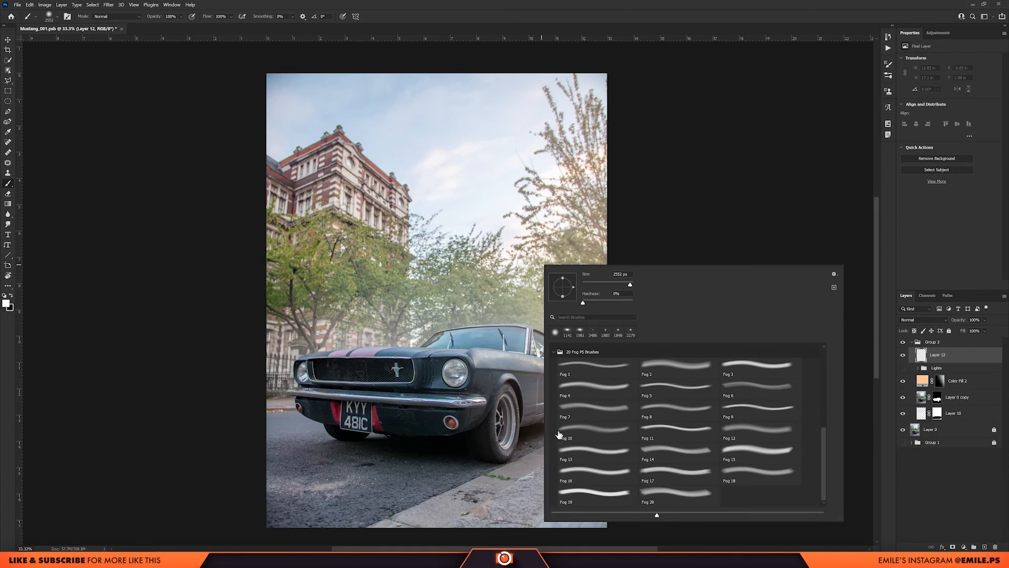
pyautogui.doubleClick(595, 431)
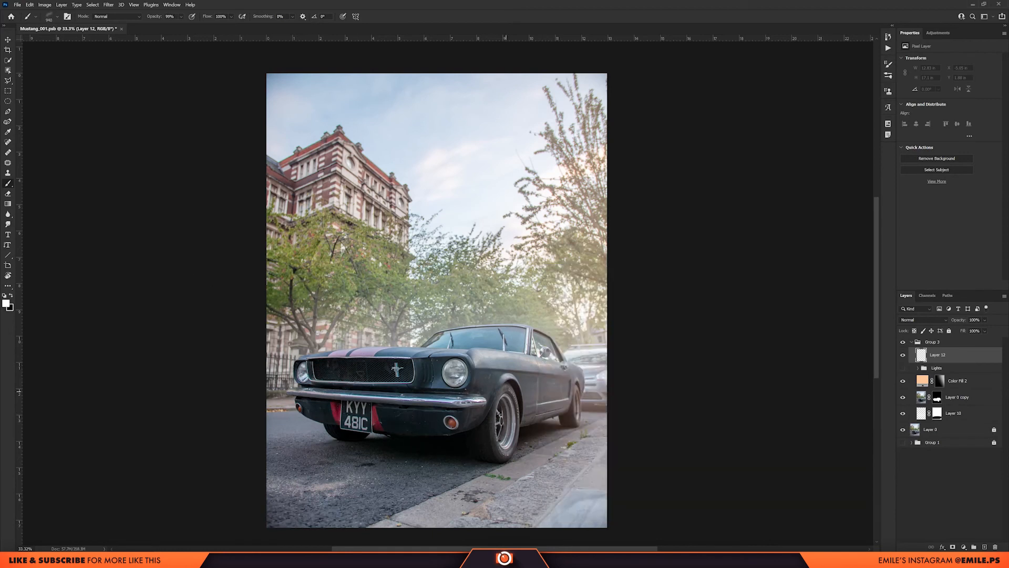
# Try fog brush strokes across the car and road on the new layer, undoing the strokes.
pyautogui.moveTo(383, 457)
pyautogui.mouseDown()
pyautogui.moveTo(405, 456)
pyautogui.moveTo(402, 467)
pyautogui.moveTo(356, 463)
pyautogui.moveTo(409, 456)
pyautogui.moveTo(381, 364)
pyautogui.mouseUp()
pyautogui.hotkey('ctrl', 'z')
pyautogui.moveTo(228, 420); pyautogui.dragTo(620, 433)
pyautogui.hotkey('ctrl', 'z')
pyautogui.moveTo(339, 418); pyautogui.dragTo(459, 418)
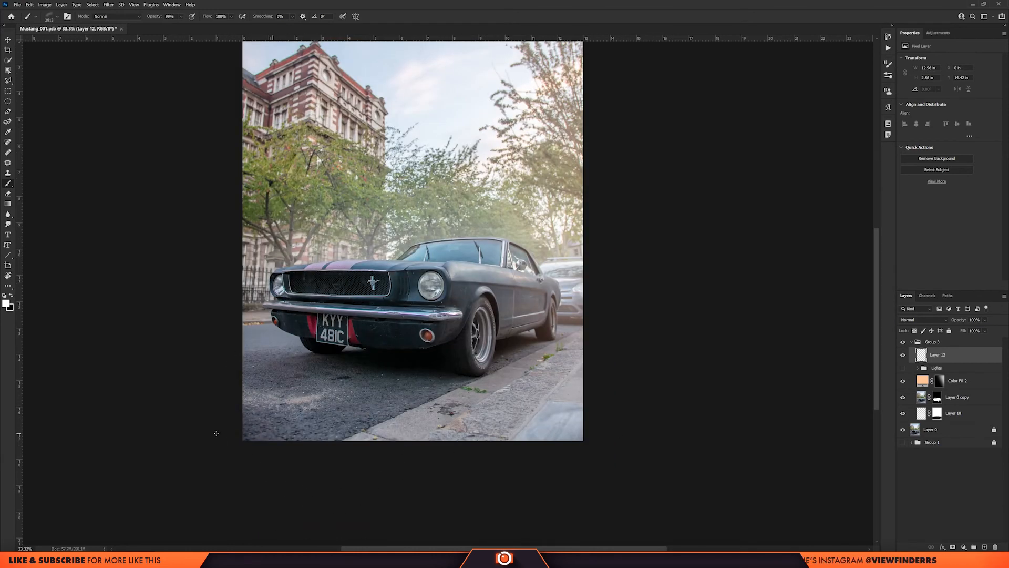
pyautogui.moveTo(217, 435); pyautogui.dragTo(713, 445)
pyautogui.hotkey('ctrl', 'z')
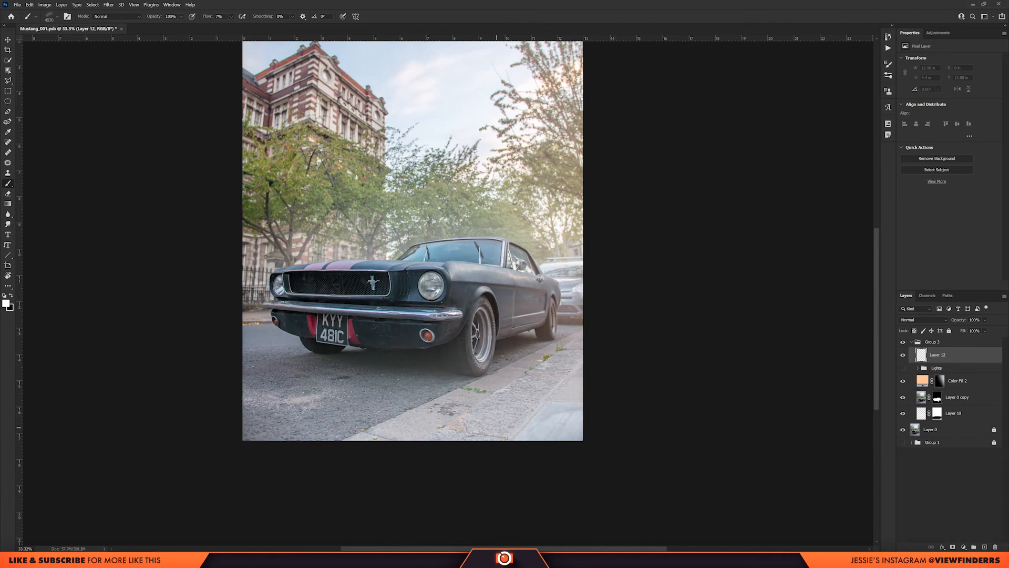
# Try another brush from the 20 Fog PS Brushes set on the street.
pyautogui.scroll(-3, 404, 356)
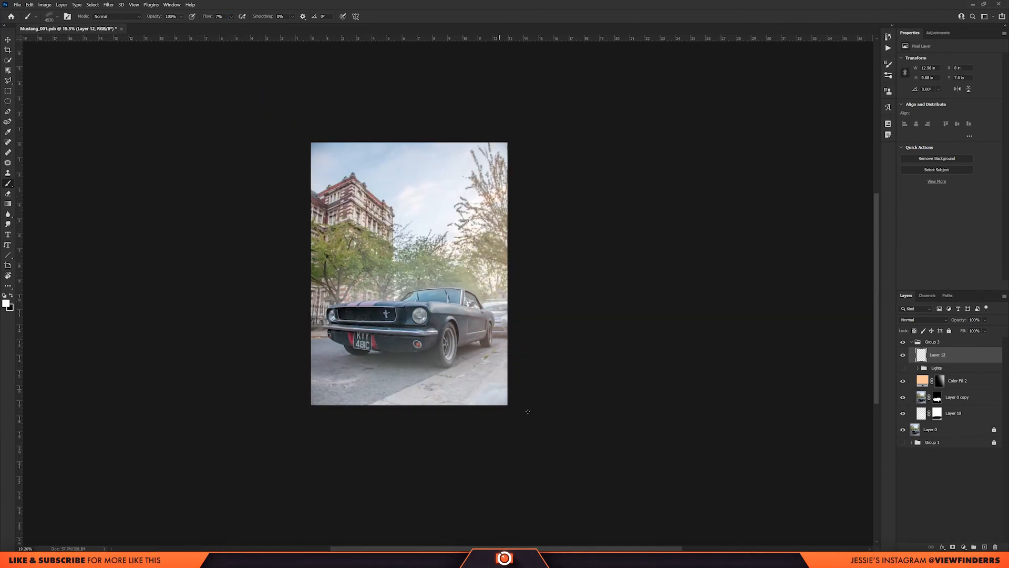
pyautogui.rightClick(528, 411)
pyautogui.doubleClick(617, 440)
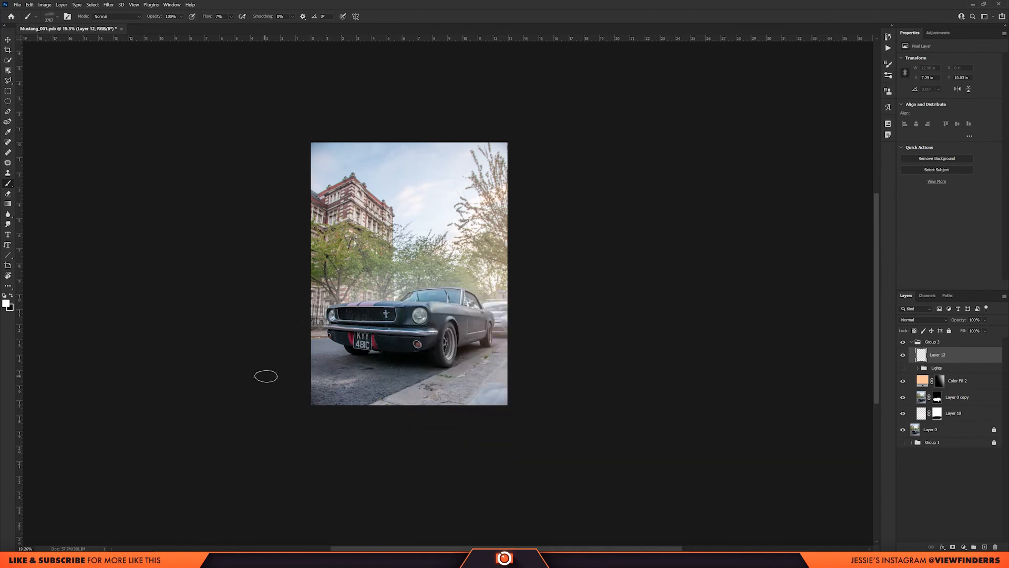
pyautogui.scroll(1, 397, 331)
# Choose a large brush from the Fog Photoshop Brushes set and stamp white fog over the car and road at 100% flow.
pyautogui.rightClick(460, 326)
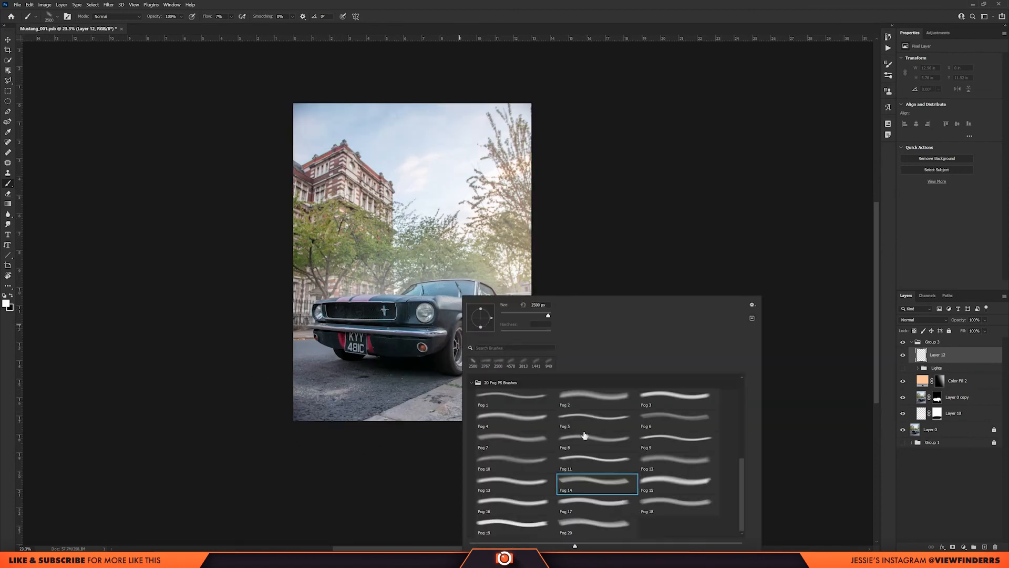
pyautogui.click(472, 382)
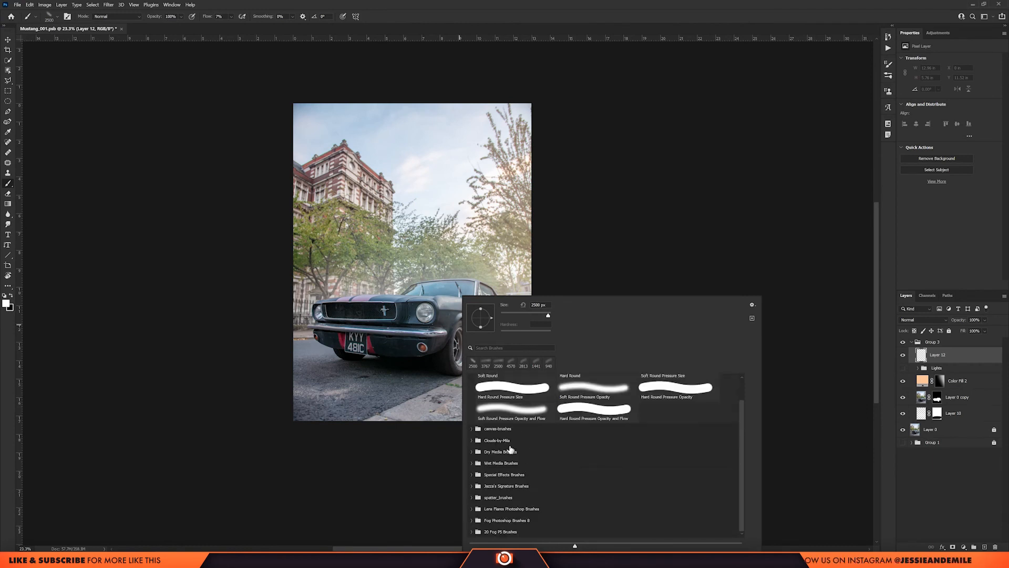
pyautogui.click(472, 520)
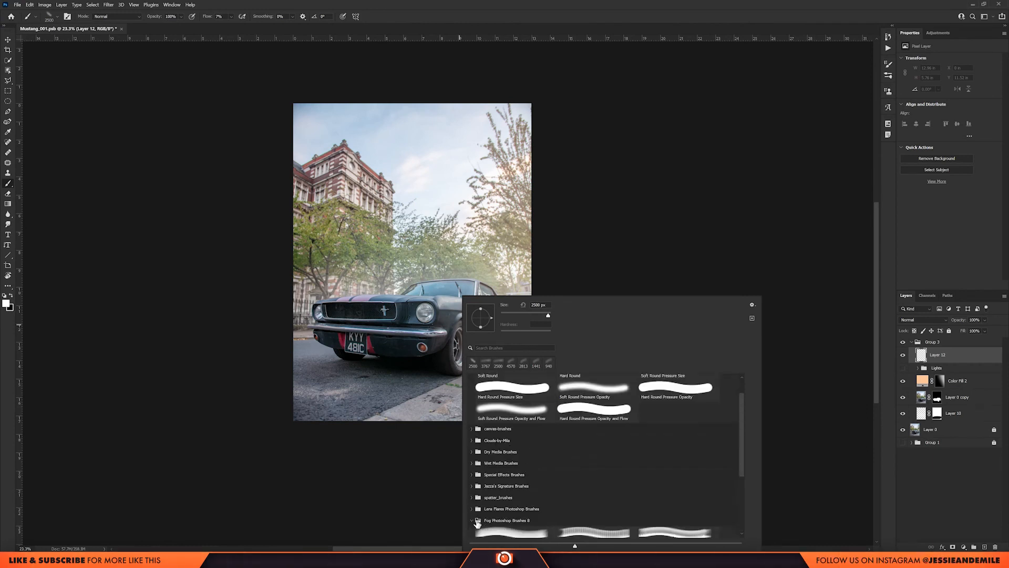
pyautogui.moveTo(380, 290); pyautogui.dragTo(457, 292)
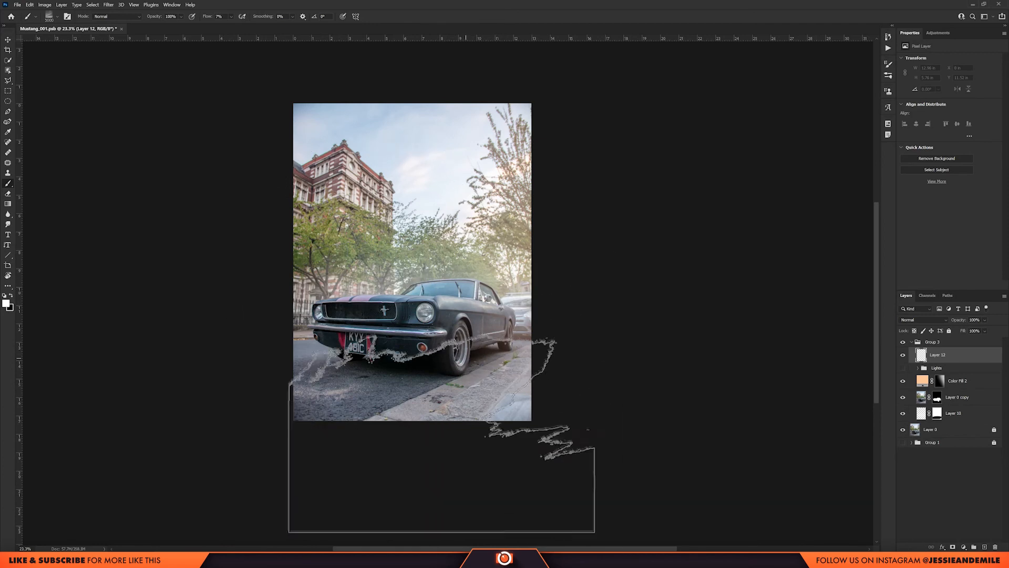
pyautogui.click(431, 400)
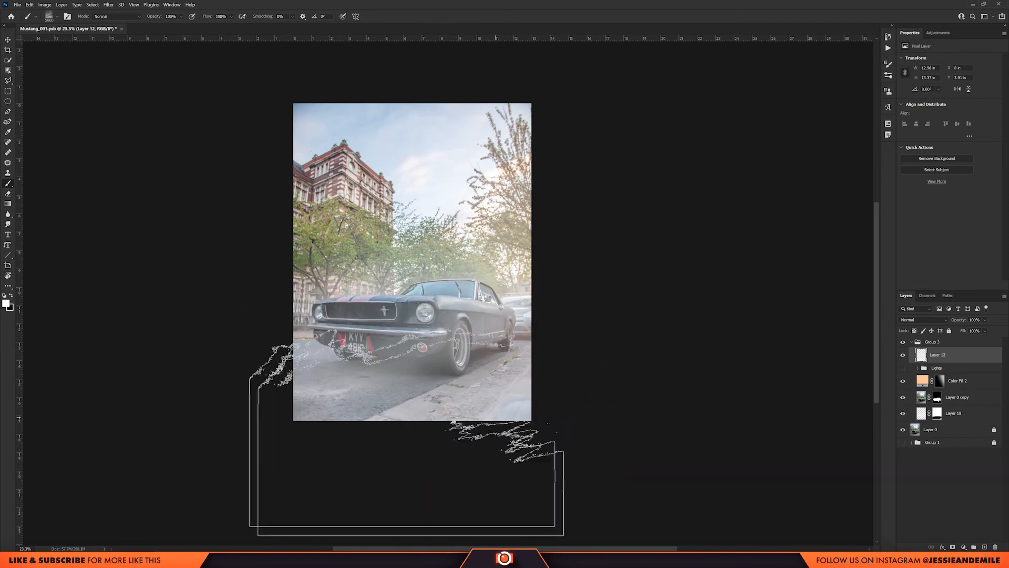
pyautogui.hotkey('ctrl', 'z')
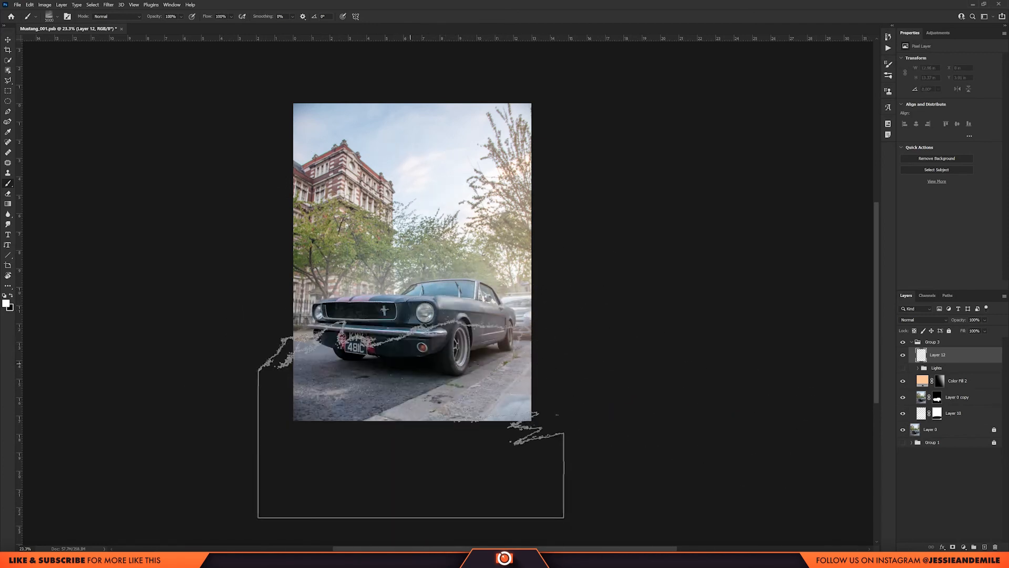
pyautogui.click(435, 363)
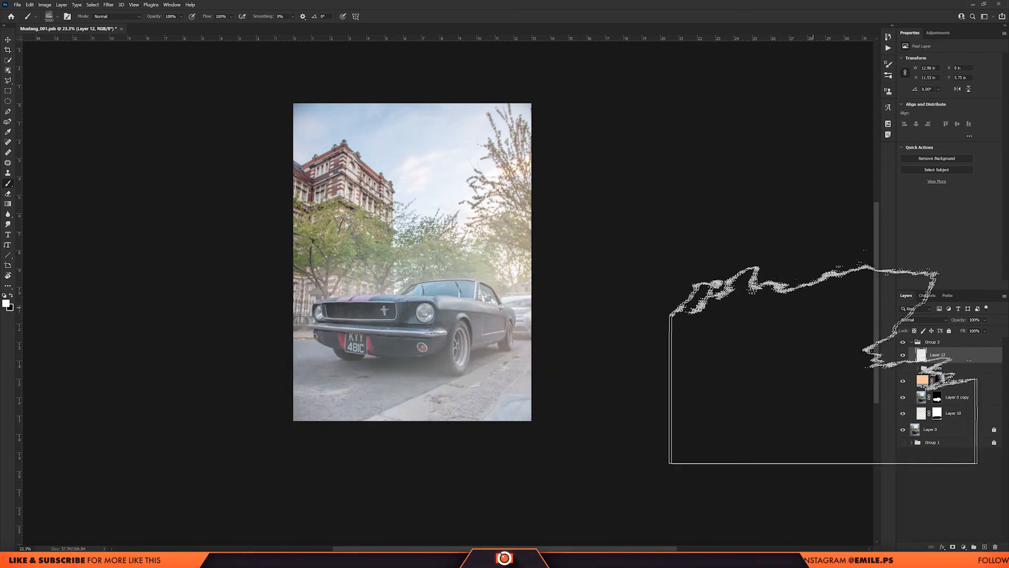
# Add a new layer directly beneath the fog layer and fill it with black.
pyautogui.click(941, 368)
pyautogui.click(986, 547)
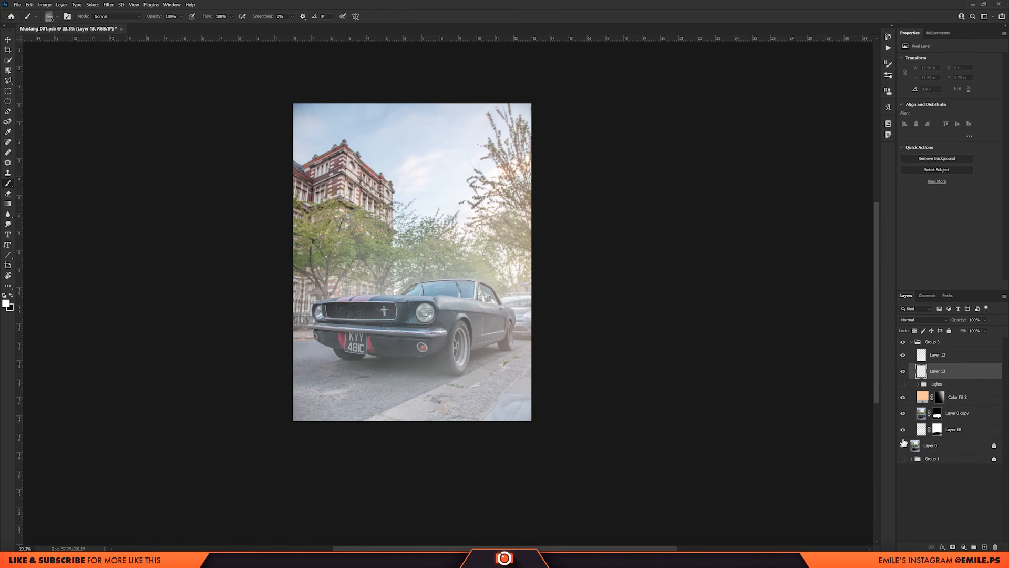
pyautogui.hotkey('ctrl', 'BackSpace')
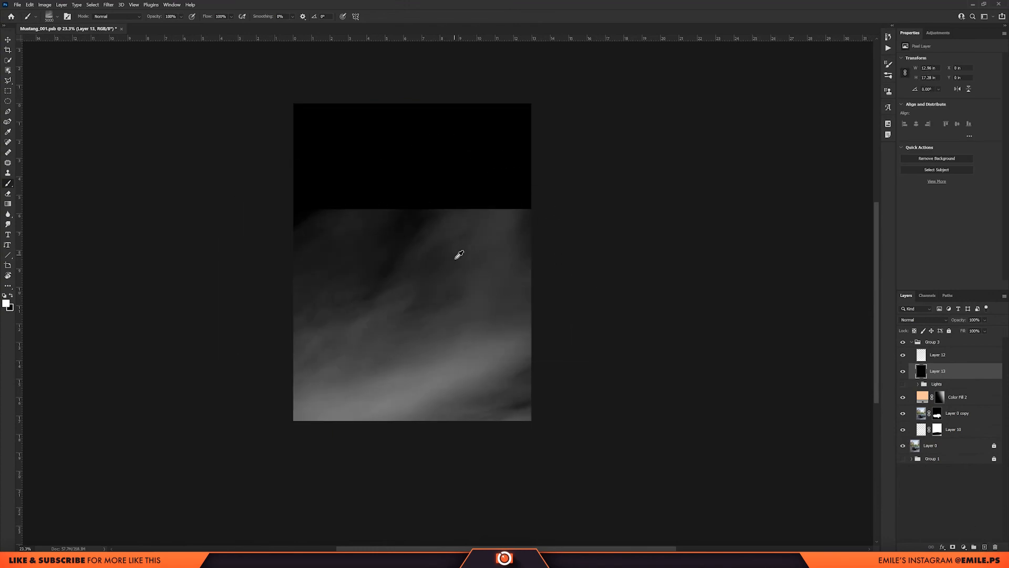
pyautogui.scroll(4, 456, 256)
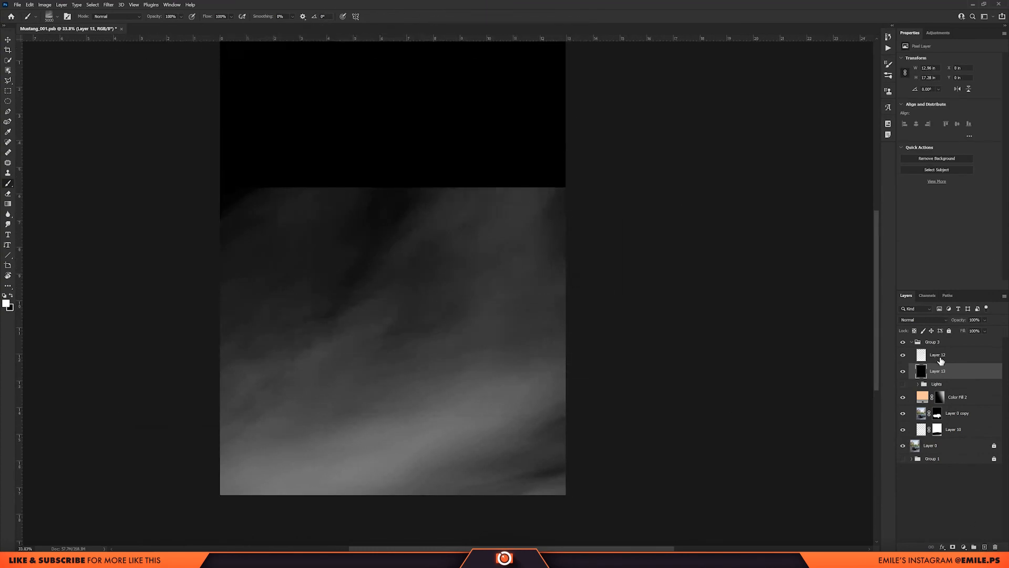
# Add a layer mask to the fog layer and set up a soft round brush for masking.
pyautogui.click(937, 360)
pyautogui.click(952, 547)
pyautogui.moveTo(459, 196); pyautogui.dragTo(425, 227)
pyautogui.rightClick(425, 226)
pyautogui.moveTo(707, 420); pyautogui.dragTo(707, 344)
pyautogui.click(453, 329)
# Paint black on the fog layer's mask with an enlarged soft brush to fade out the fog's hard upper edge.
pyautogui.moveTo(298, 175); pyautogui.dragTo(236, 178)
pyautogui.moveTo(192, 173)
pyautogui.mouseDown()
pyautogui.moveTo(614, 187)
pyautogui.moveTo(780, 141)
pyautogui.mouseUp()
pyautogui.scroll(-4, 553, 239)
pyautogui.hotkey('ctrl', 'z')
pyautogui.press(']')
pyautogui.press(']')
pyautogui.press(']')
pyautogui.press(']')
pyautogui.press(']')
pyautogui.press(']')
pyautogui.moveTo(221, 157); pyautogui.dragTo(410, 172)
pyautogui.scroll(-3, 755, 210)
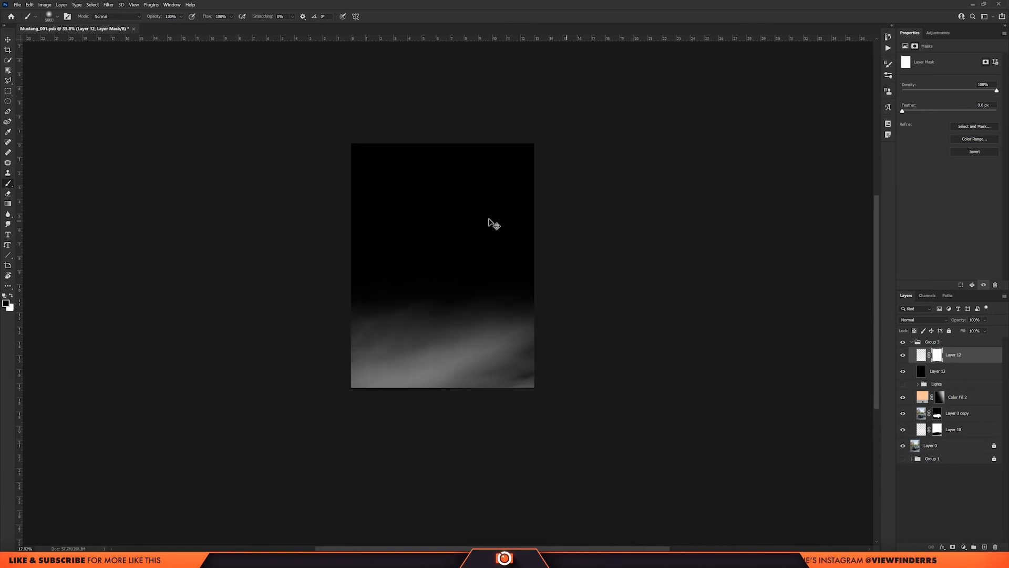
# Hide the black layer beneath the masked fog.
pyautogui.scroll(3, 491, 223)
pyautogui.click(903, 371)
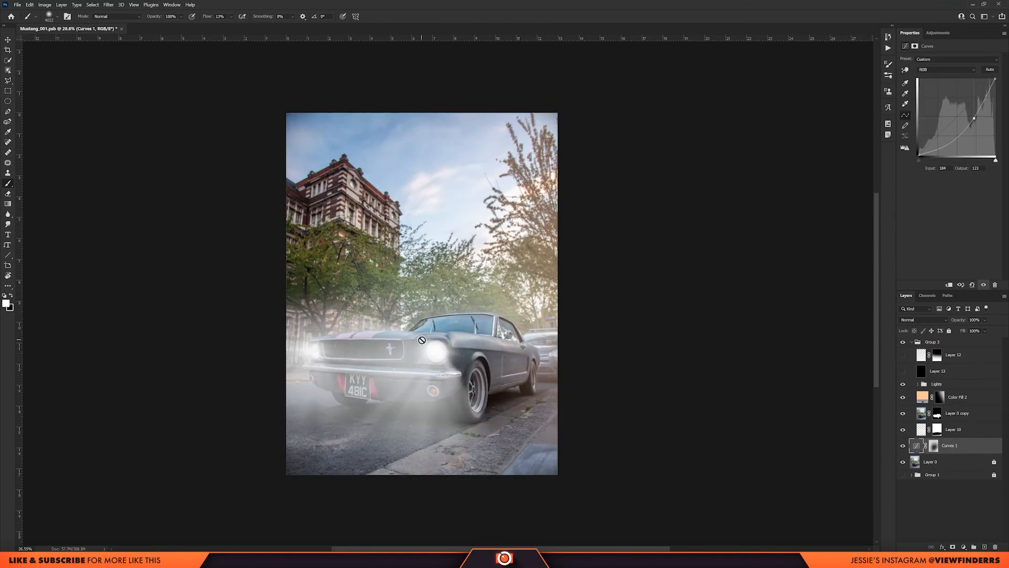
pyautogui.scroll(2, 421, 341)
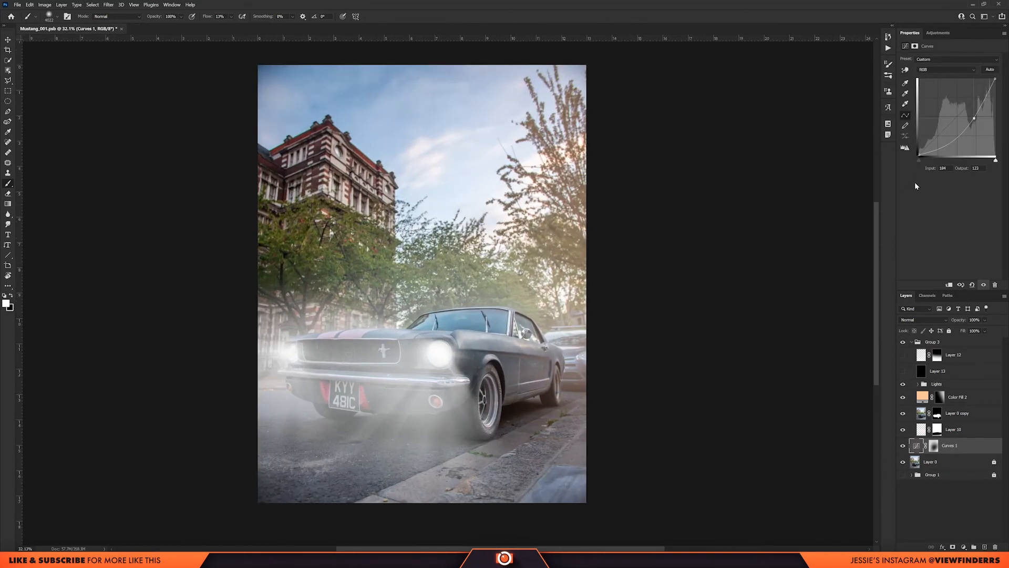
# Compare the photo with and without the Curves adjustment above the base image and inspect the overall result.
pyautogui.click(903, 447)
pyautogui.click(903, 447)
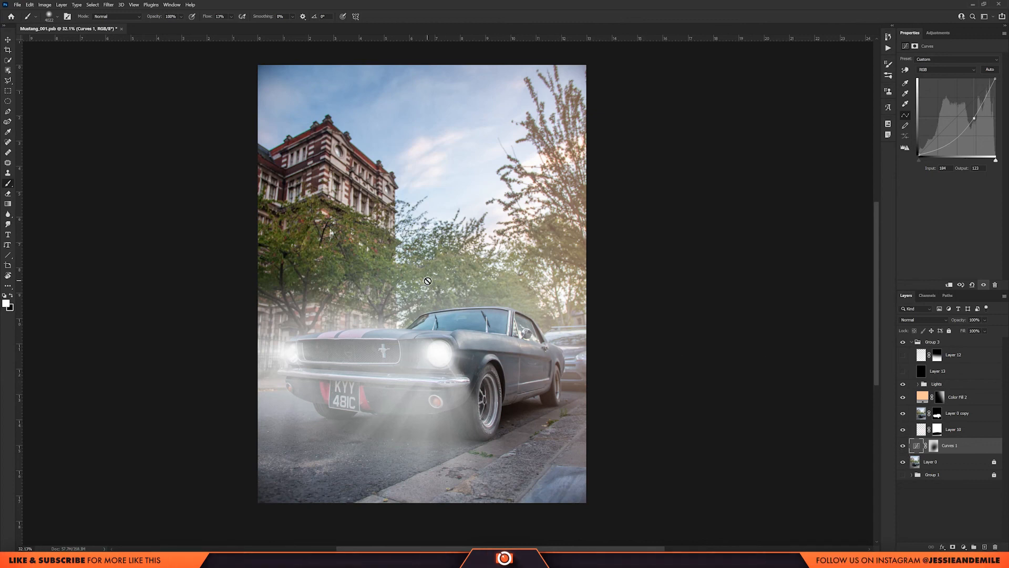
pyautogui.scroll(-2, 406, 324)
pyautogui.scroll(4, 405, 324)
pyautogui.scroll(-2, 405, 324)
pyautogui.scroll(1, 405, 324)
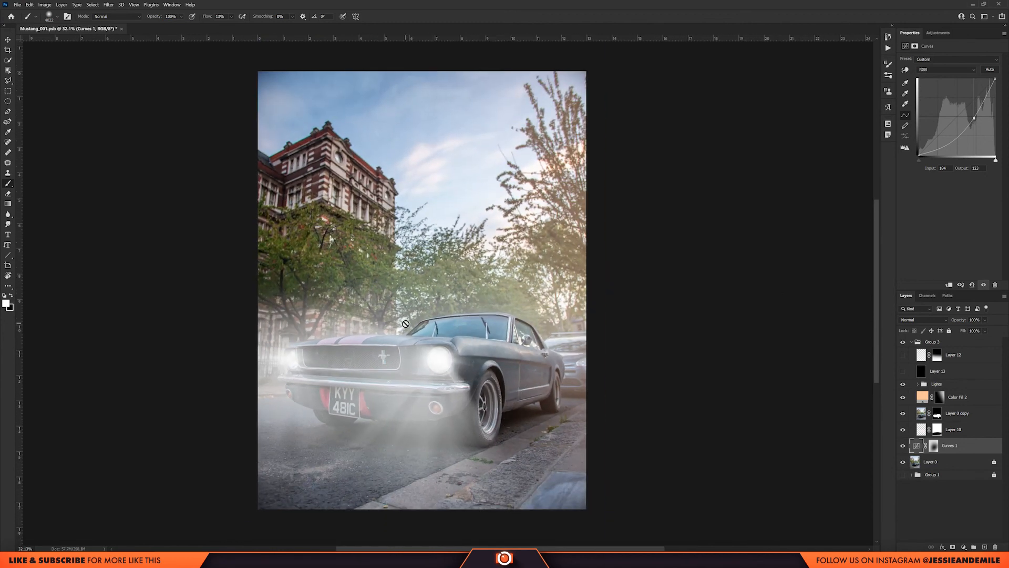